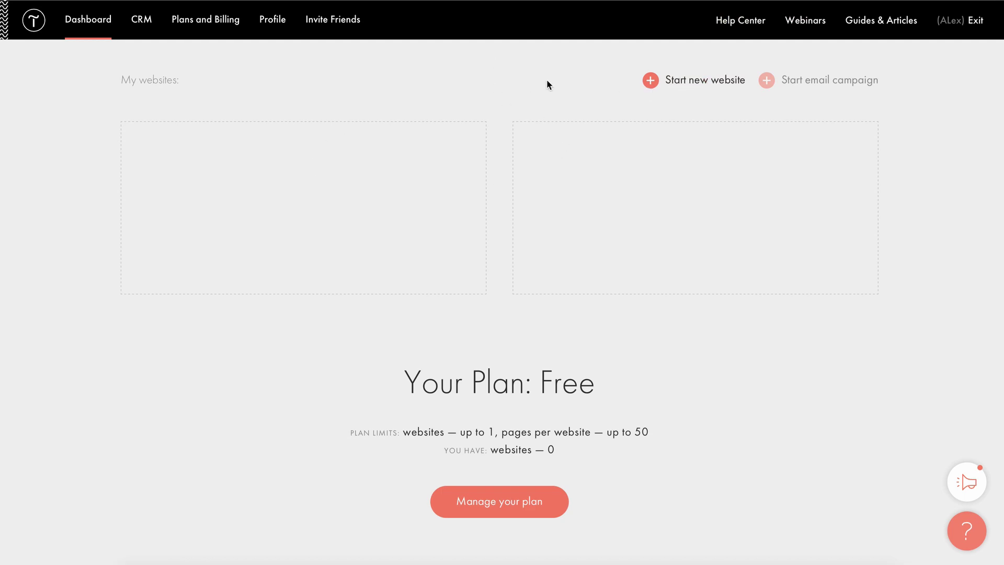
- Create a new website named 'MYproject'
click(677, 84)
text(M)
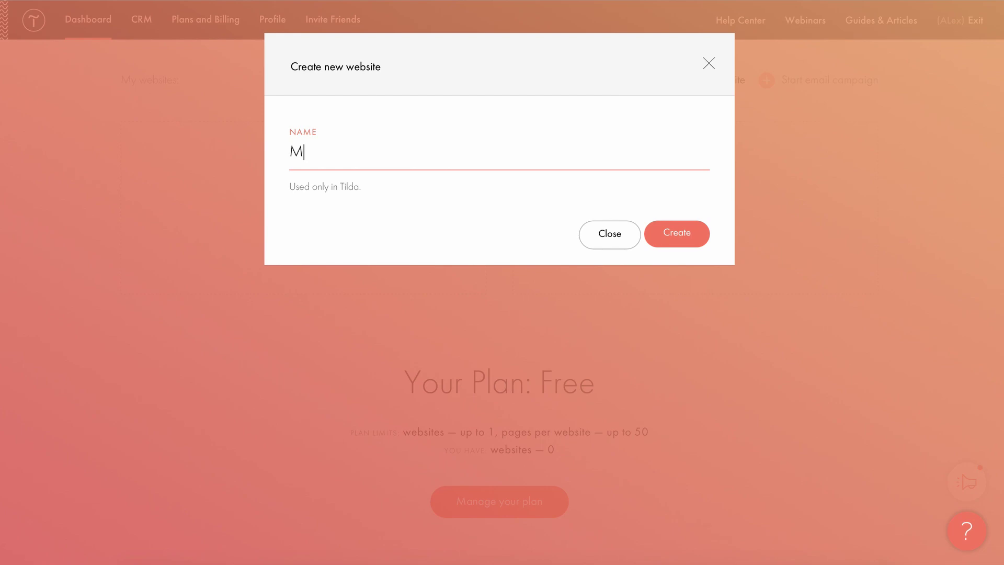
text(Yproject)
click(691, 232)
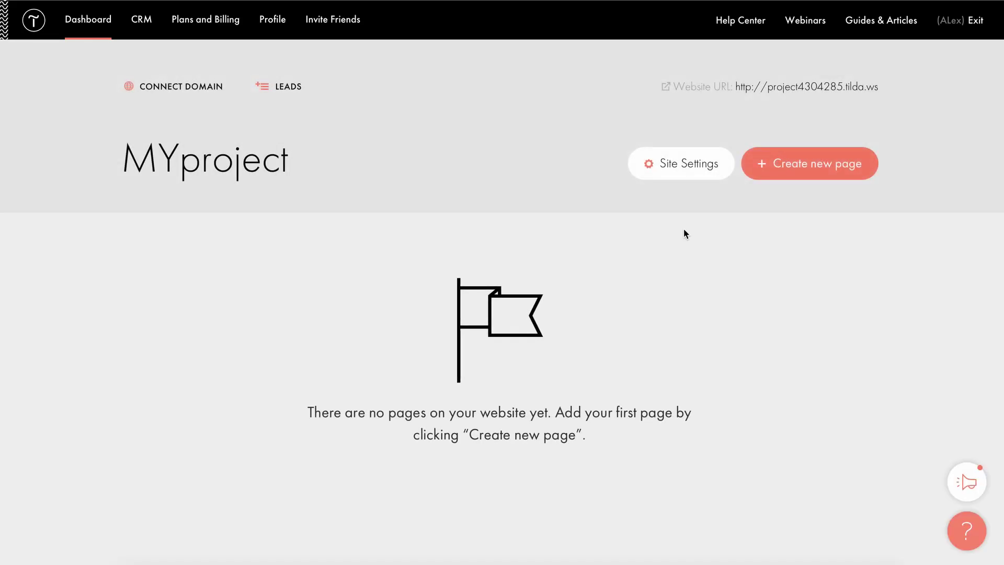
- Add a new page to the site from the Blank page template
click(773, 163)
scroll(406, 330, down, 1)
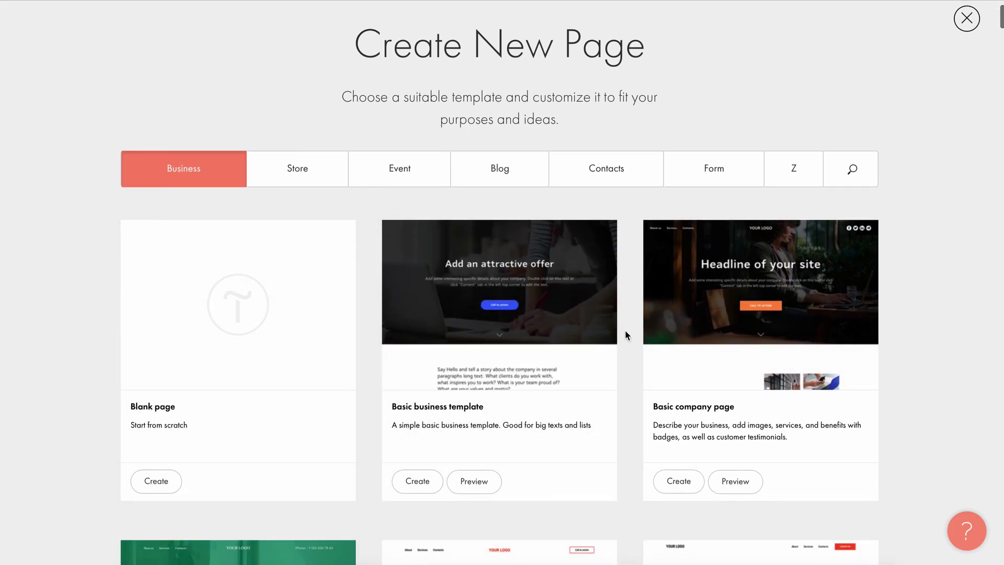
click(288, 300)
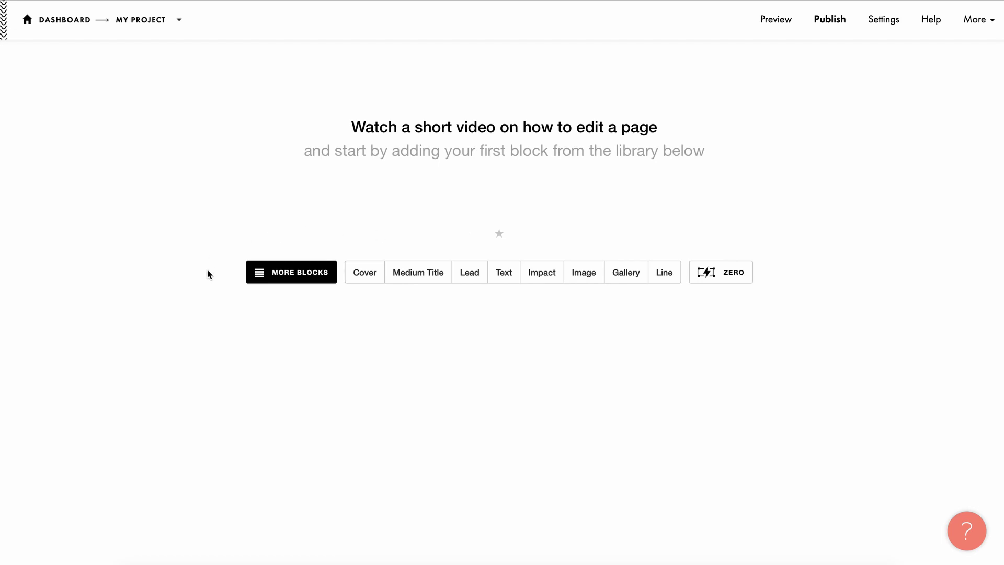
- Add a Zero Block to the blank page
click(260, 275)
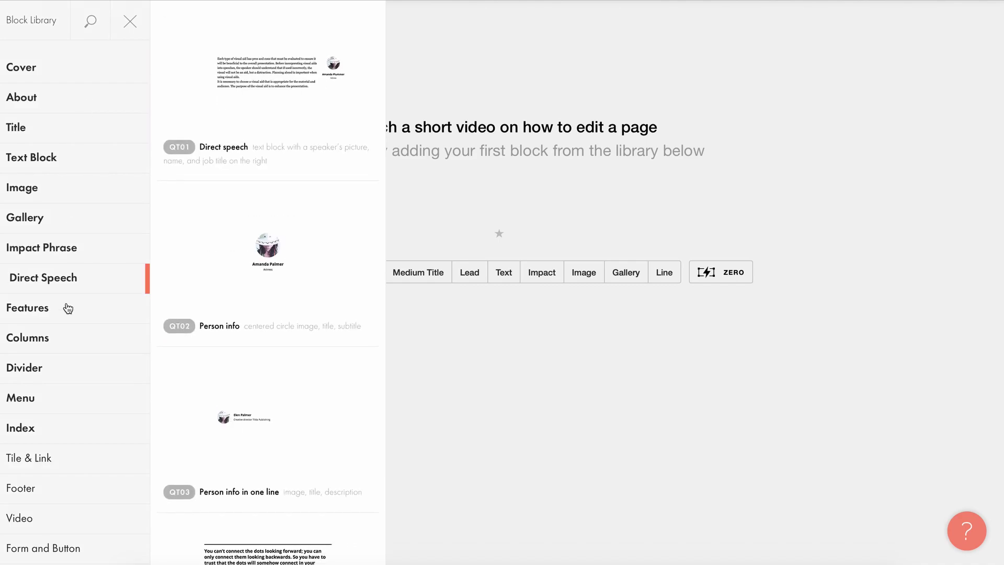
click(675, 342)
click(707, 272)
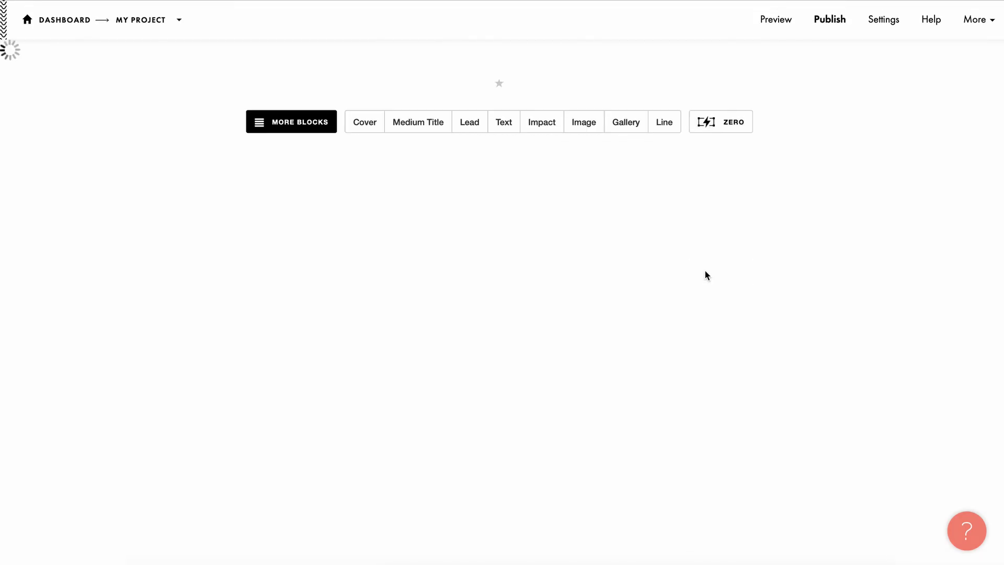
- Save the Zero Block in its editor, return to the page and publish it
click(102, 63)
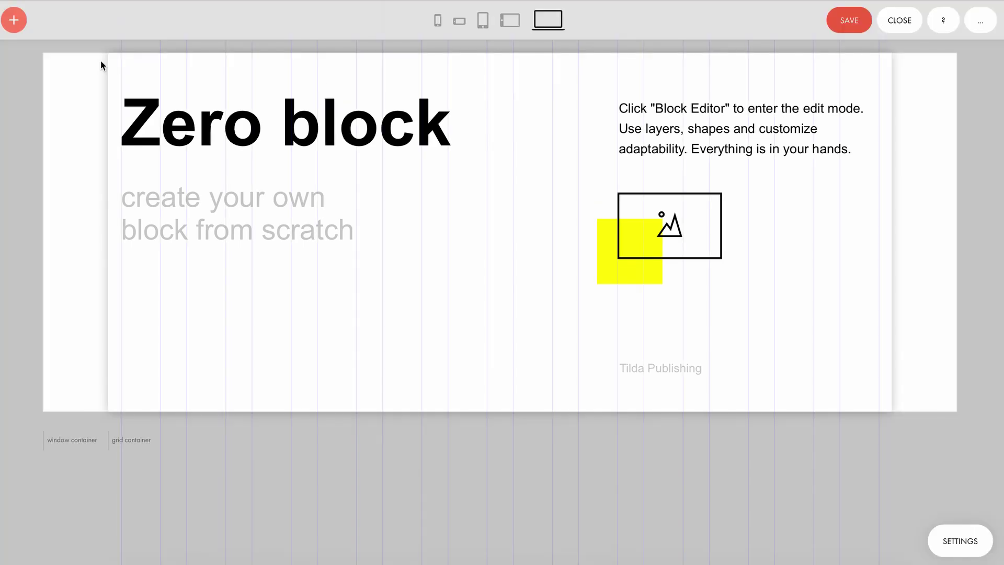
click(855, 22)
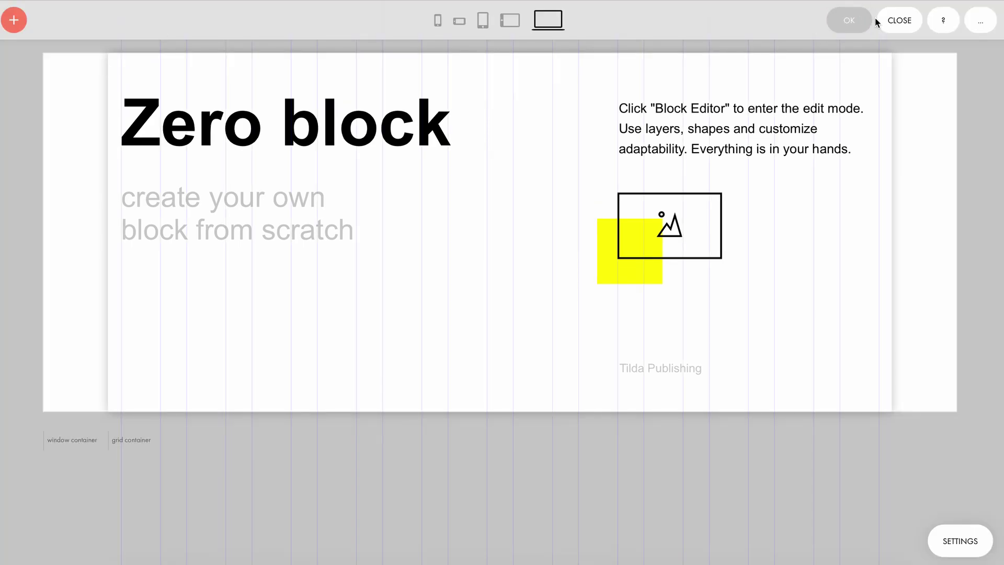
click(879, 18)
click(842, 19)
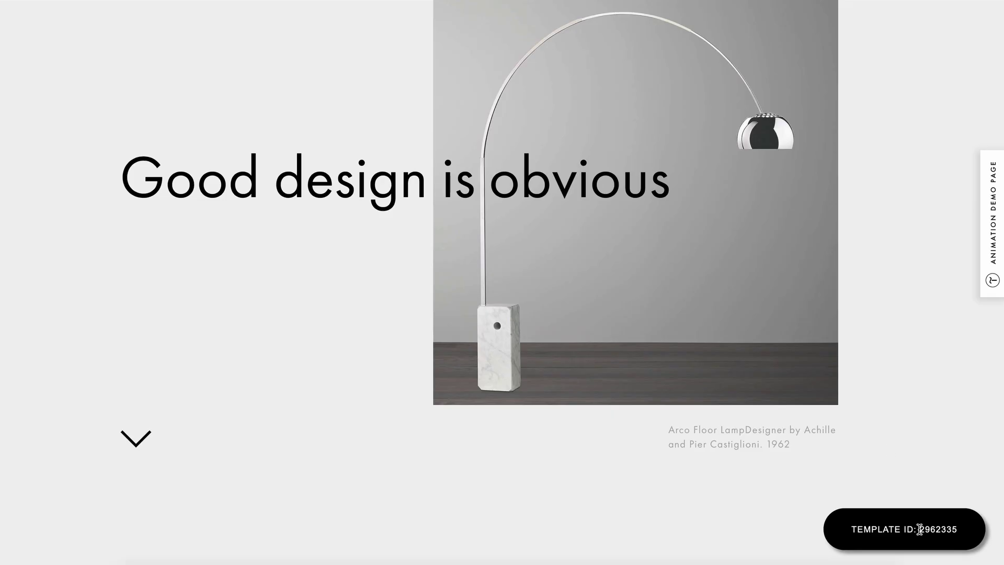
- Copy template ID 2962335 and create a new My project page from that template ID
drag(921, 529, 958, 530)
key(ctrl+c)
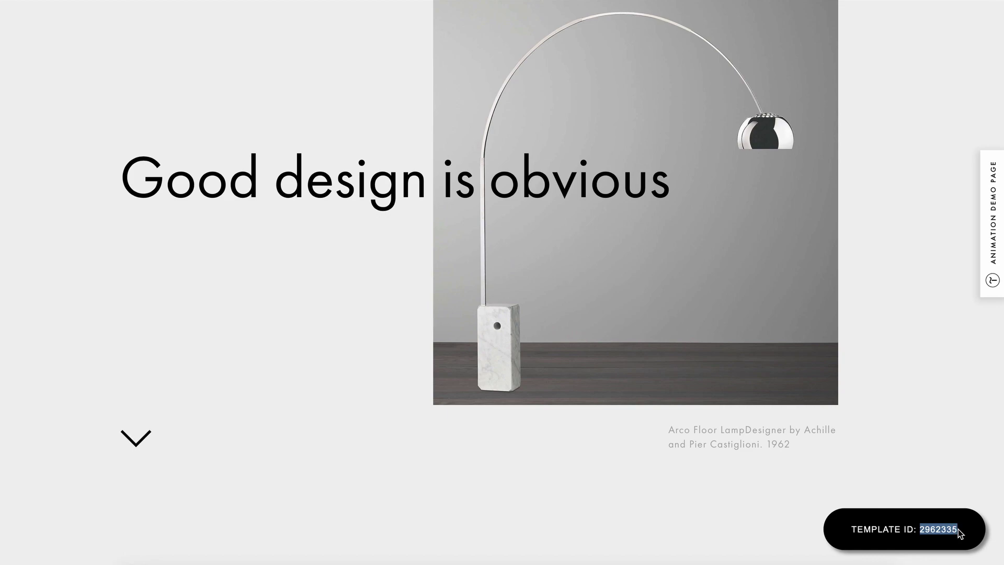
click(327, 0)
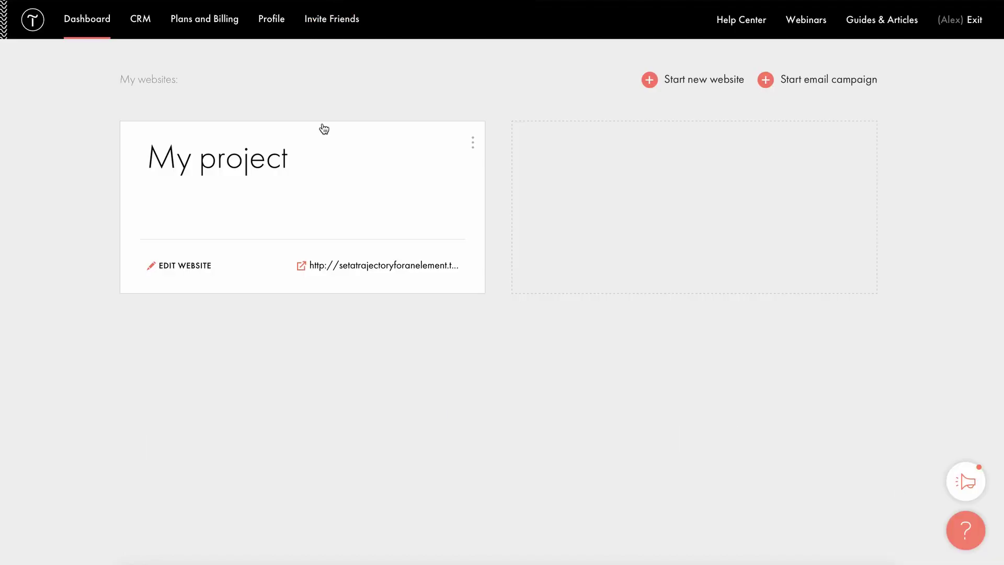
click(456, 168)
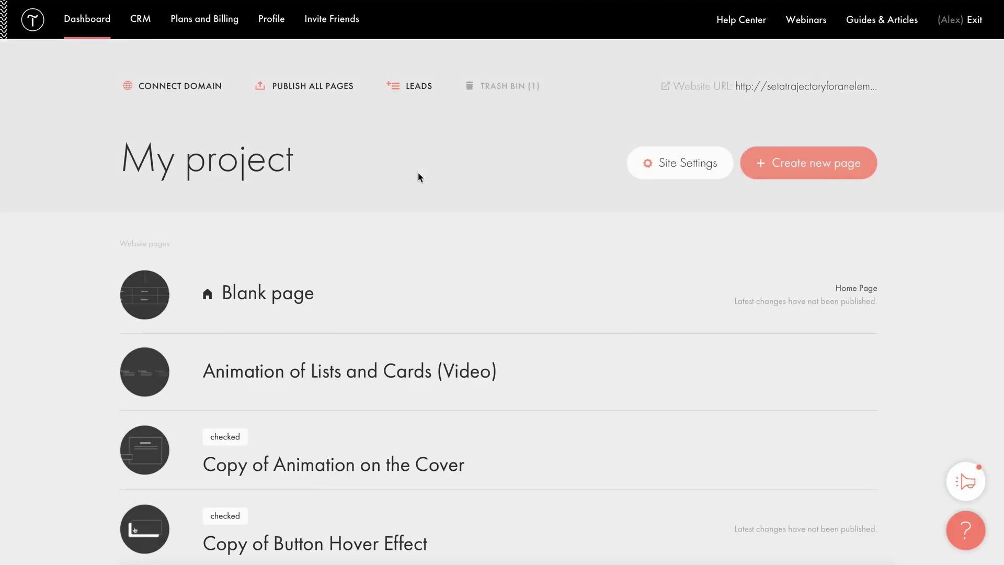
click(811, 166)
scroll(558, 398, down, 15)
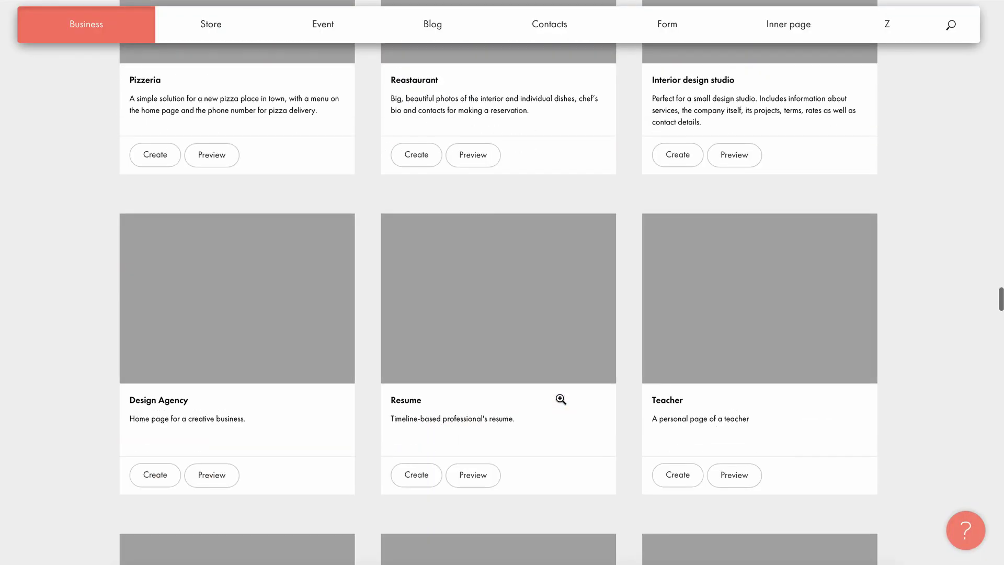
scroll(561, 399, down, 10)
click(492, 205)
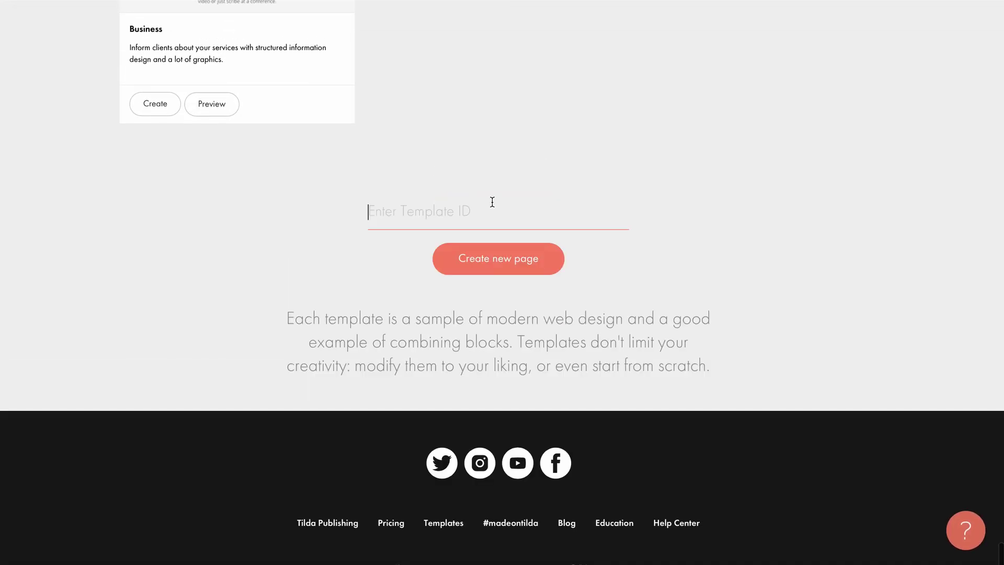
key(ctrl+v)
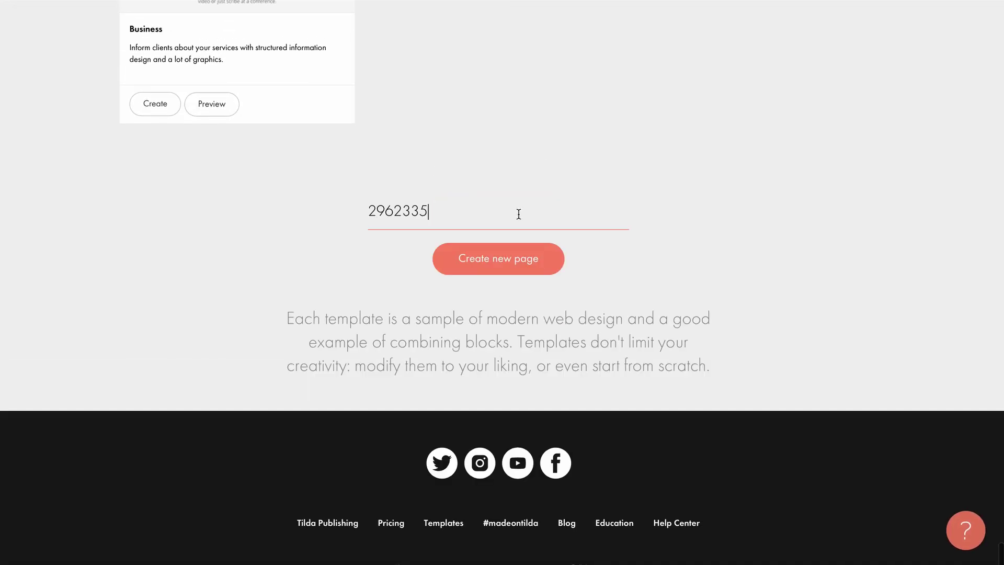
click(492, 264)
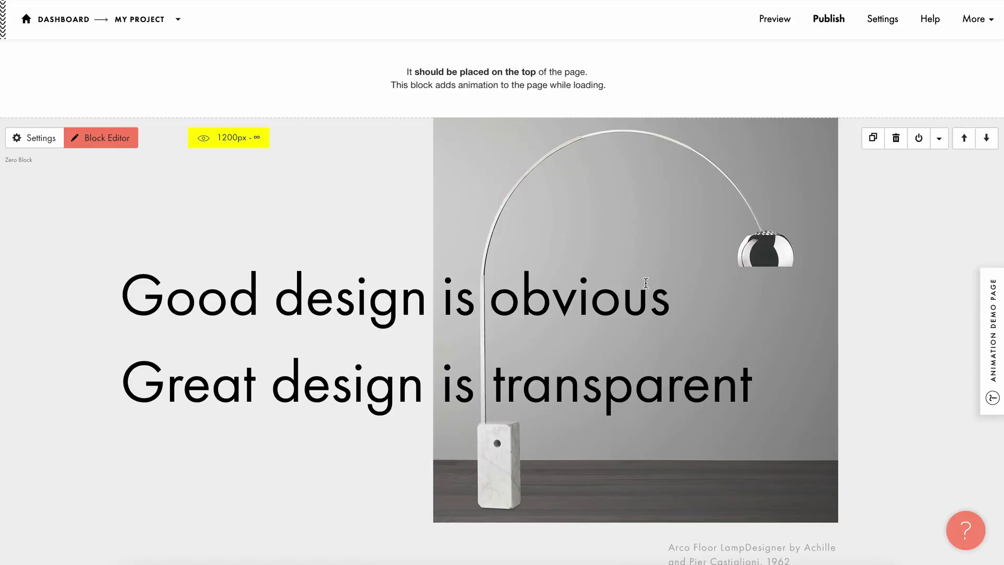
- Scroll through the template page and open the lamp Zero Block in the Block Editor
scroll(498, 361, down, 2)
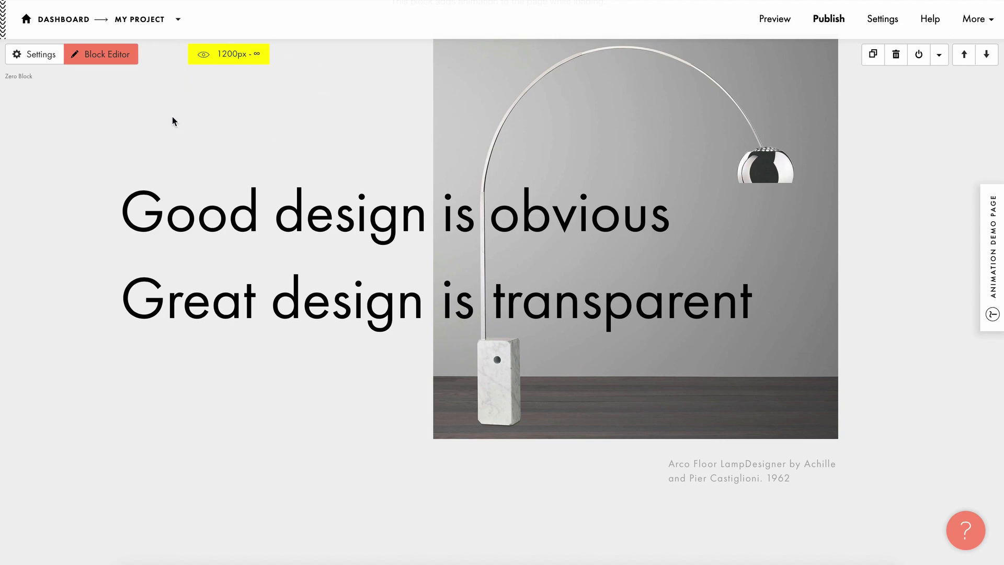
scroll(340, 332, down, 5)
scroll(340, 333, down, 7)
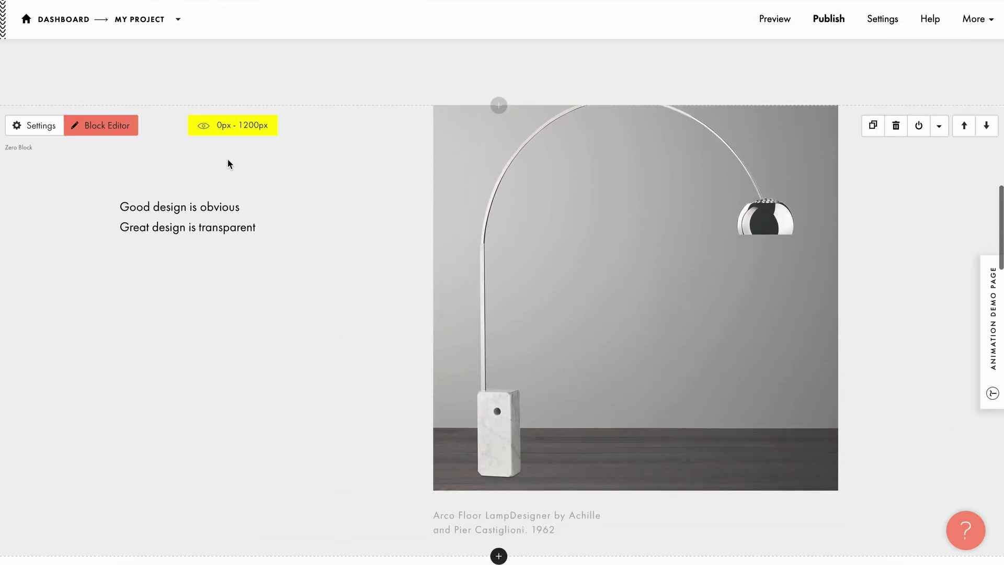
scroll(219, 134, up, 8)
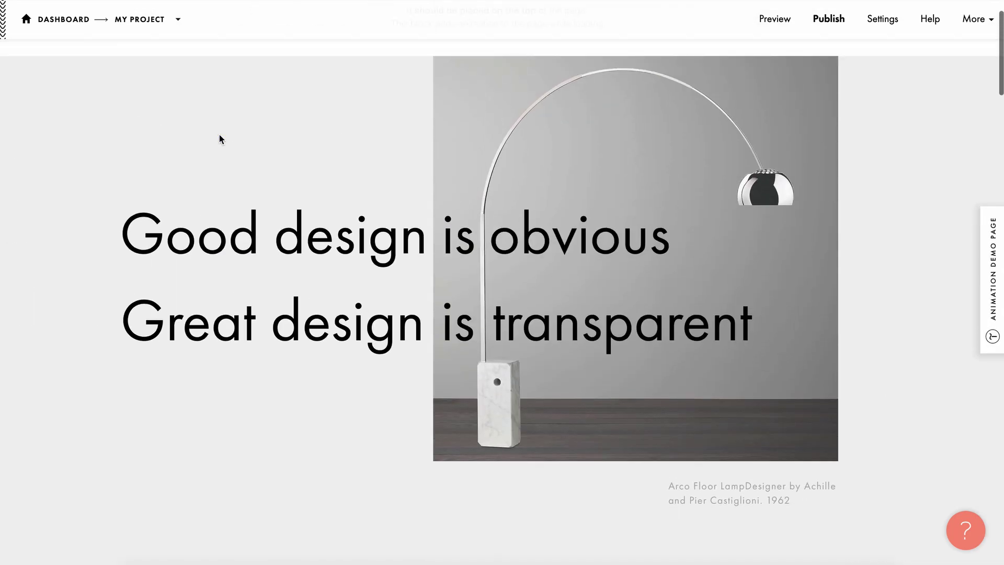
scroll(265, 213, down, 1)
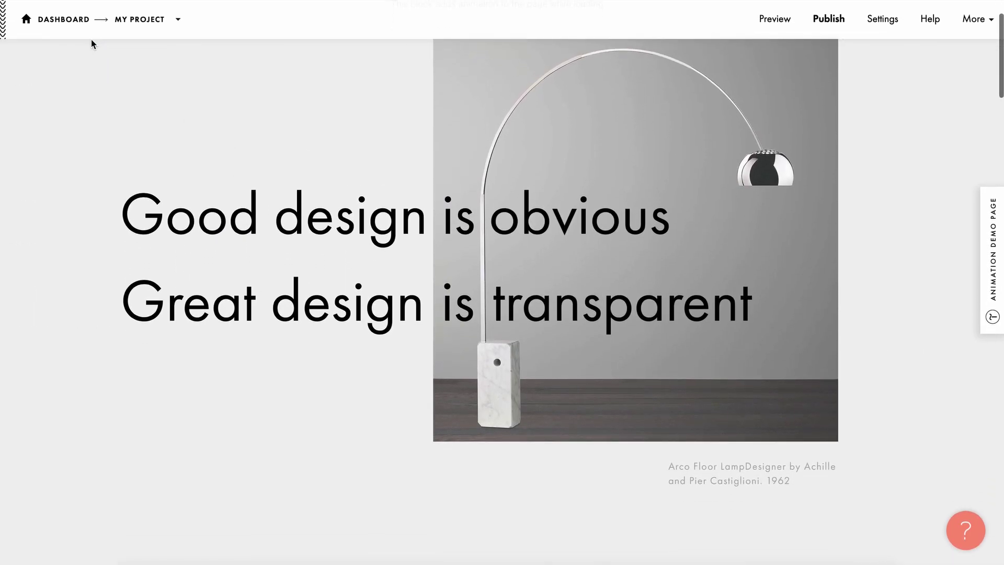
click(87, 51)
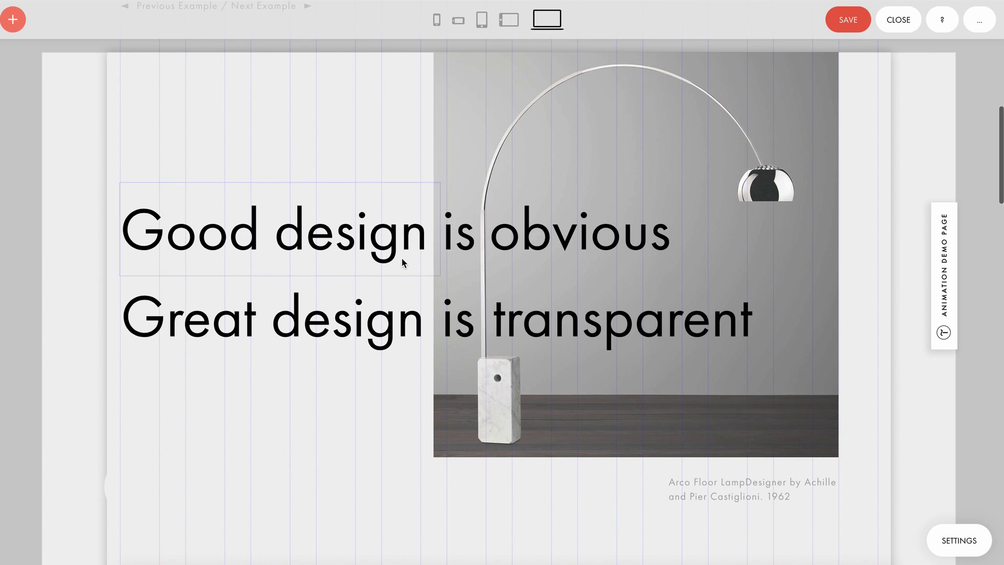
- Check the artboard's 1850 px grid container height, then open the Layers panel with Ctrl+L
click(960, 540)
click(847, 108)
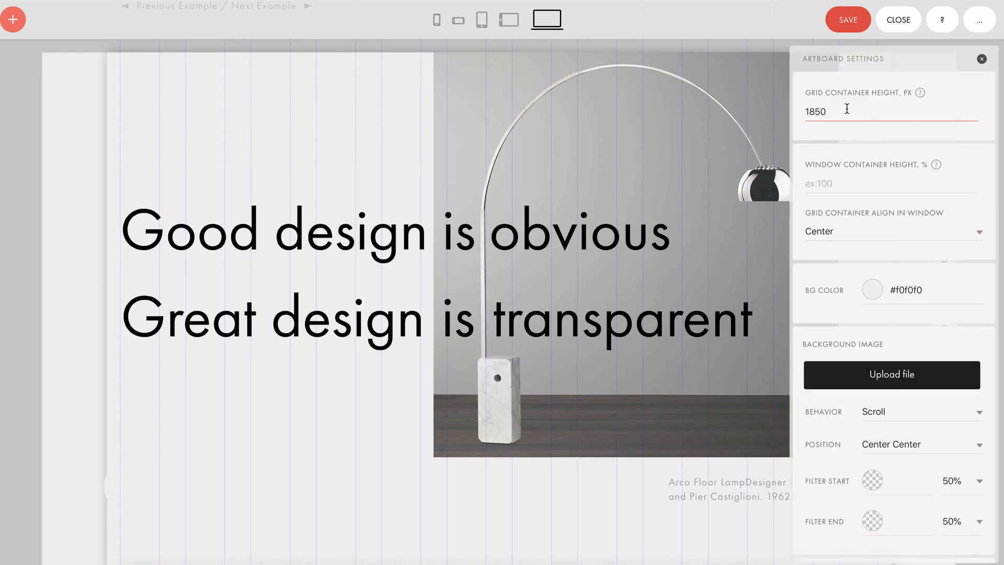
drag(847, 108, 804, 108)
click(855, 113)
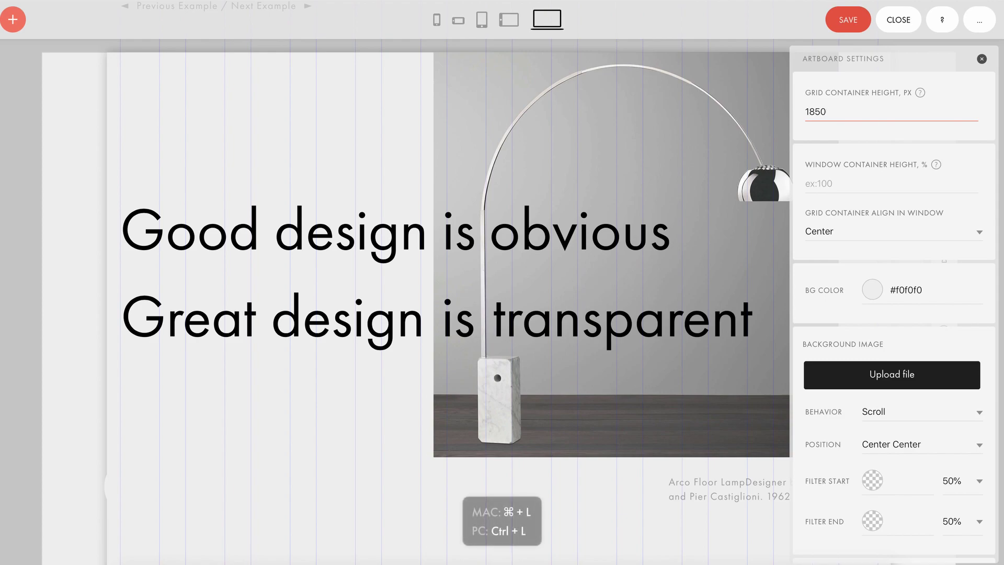
key(ctrl+l)
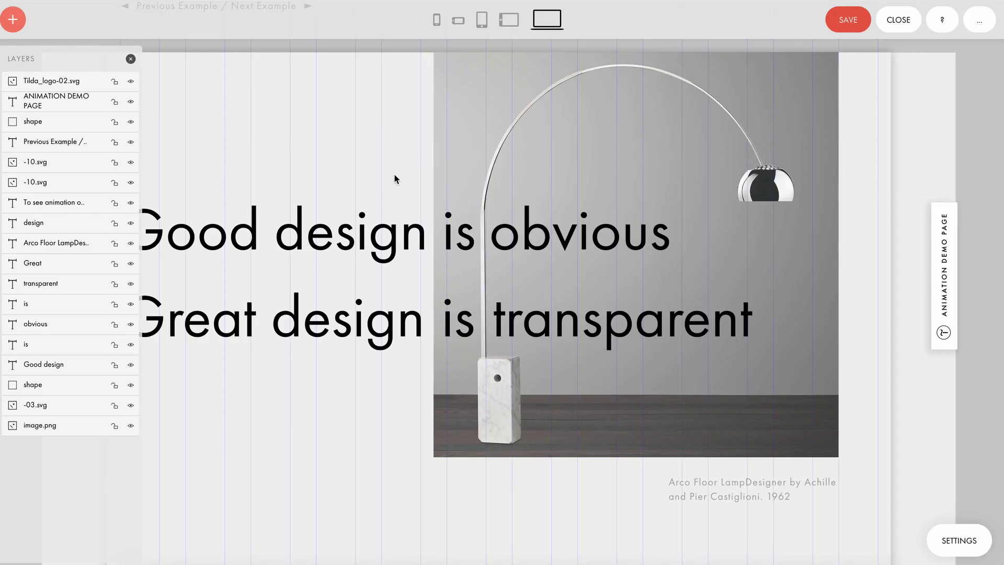
- Select the 'Good design' headline and open its step-by-step animation editor
click(223, 236)
scroll(817, 347, down, 6)
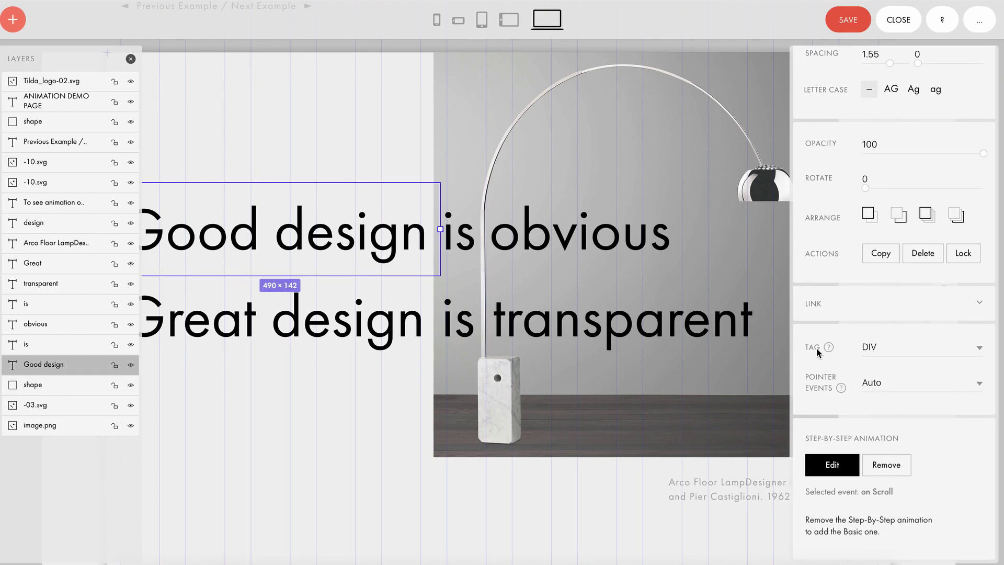
click(831, 468)
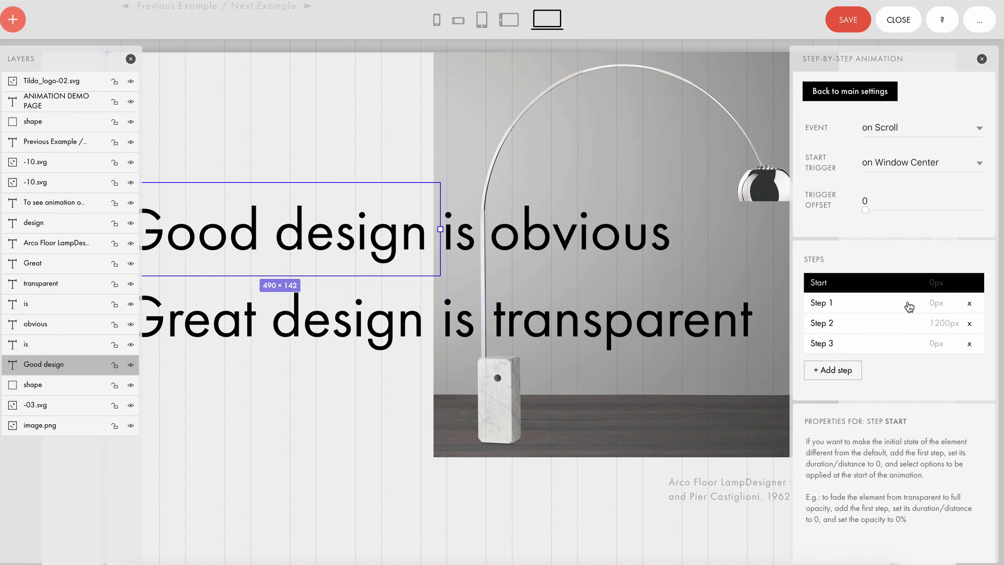
- Review Step 1, and keep Step 2 at 1200px distance and Fixed
click(908, 307)
scroll(848, 458, down, 4)
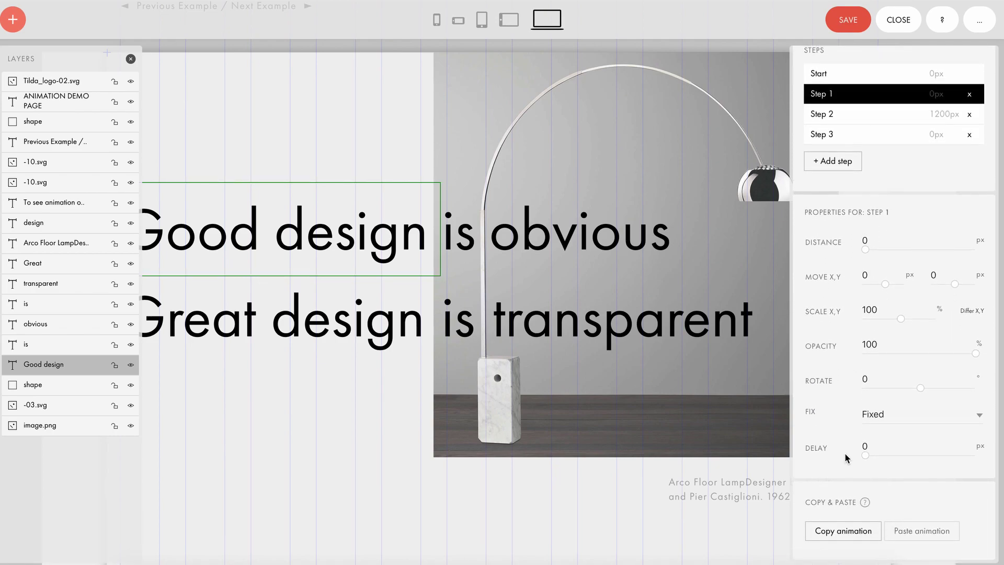
click(888, 117)
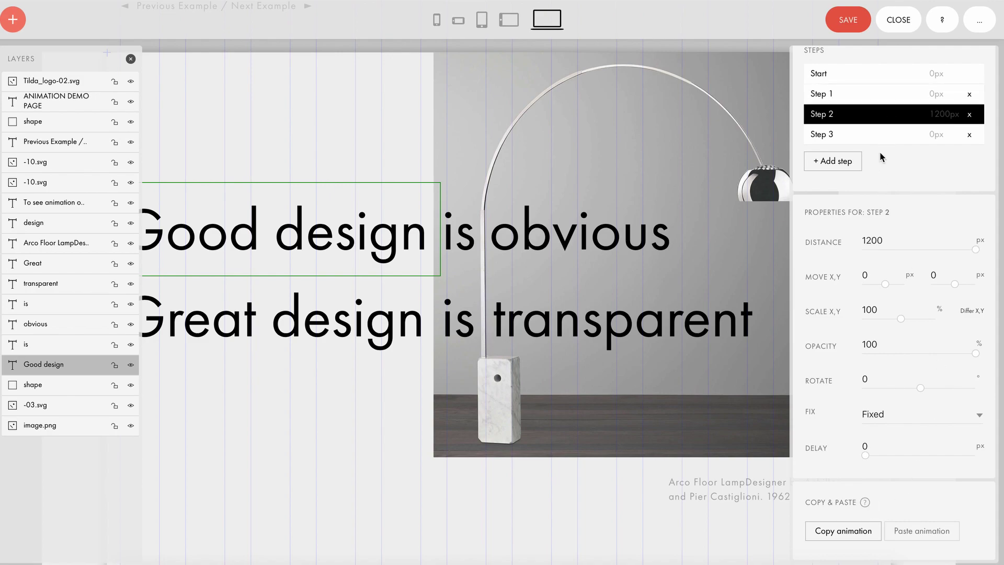
click(885, 240)
drag(885, 240, 849, 239)
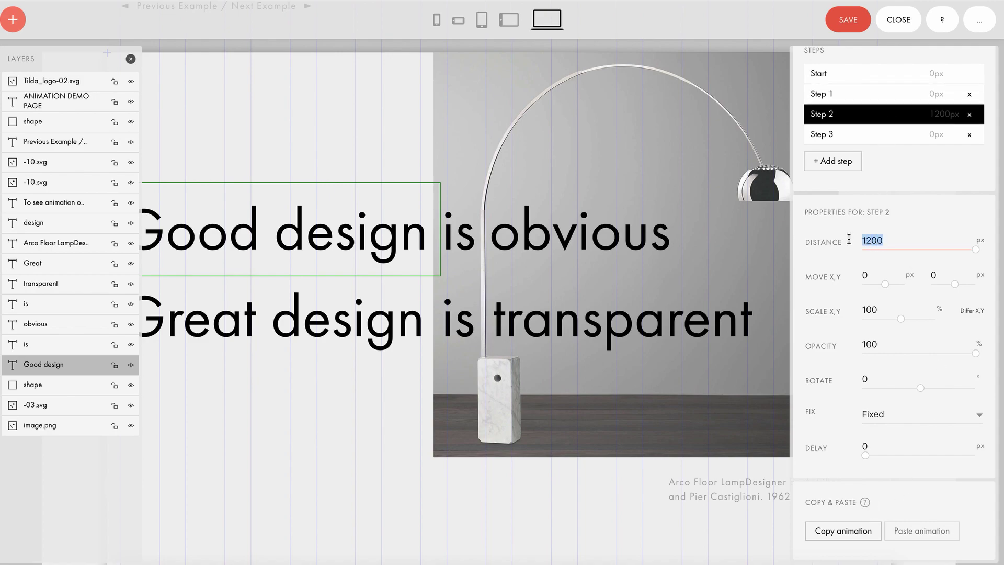
click(893, 239)
click(915, 415)
click(915, 416)
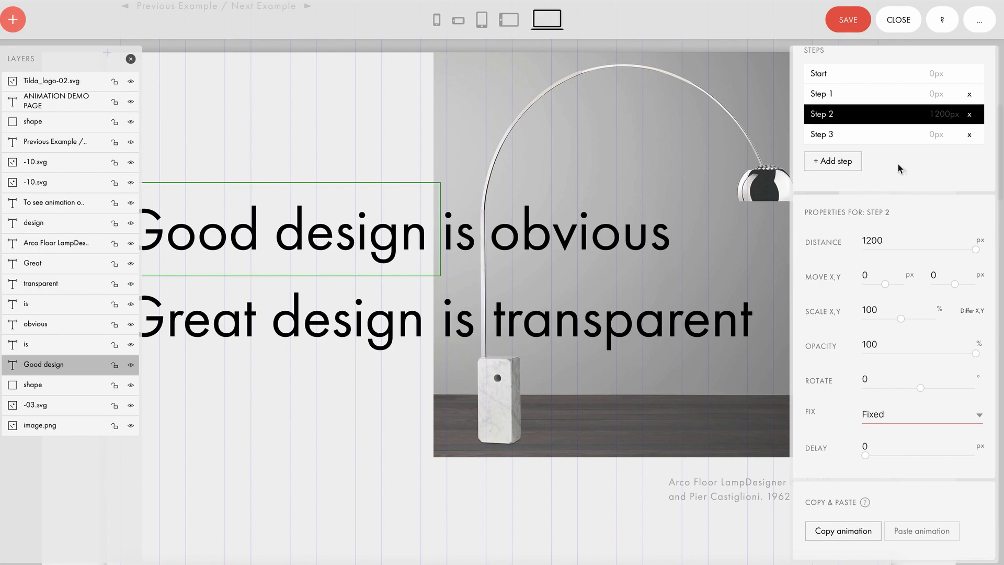
- Start the animation on Window Center and set Step 3's Fix to None
scroll(861, 123, up, 3)
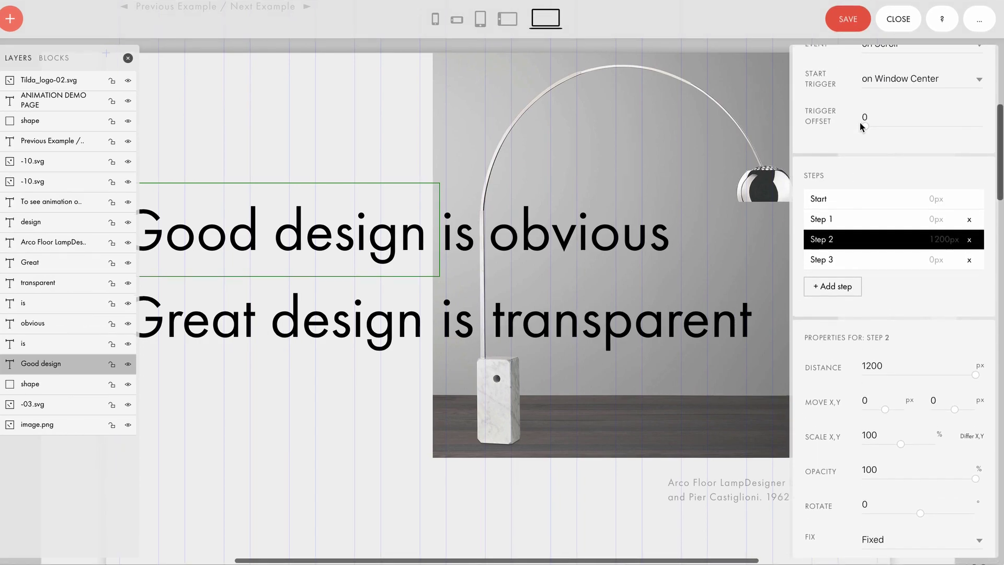
click(892, 79)
click(892, 79)
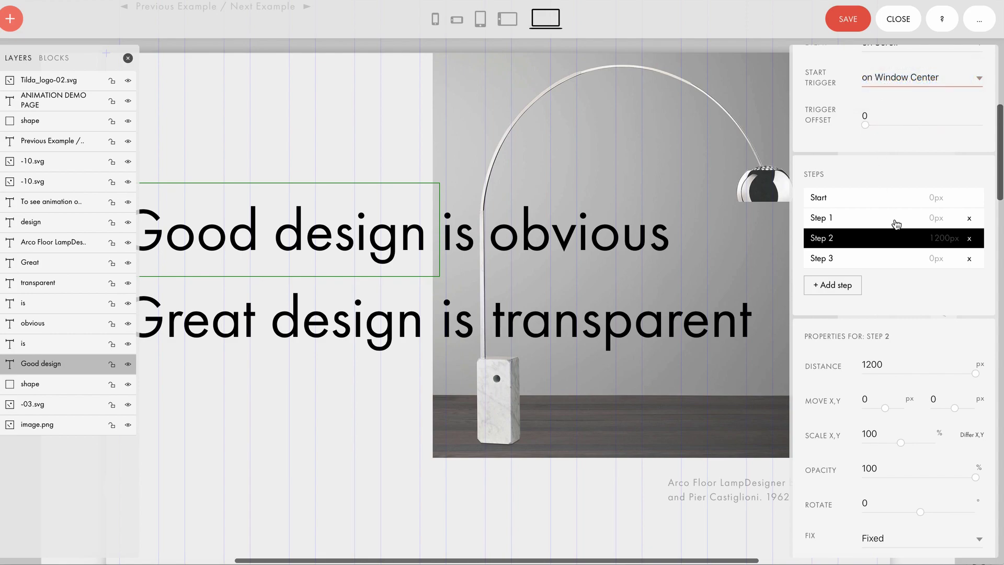
click(901, 266)
scroll(819, 397, down, 3)
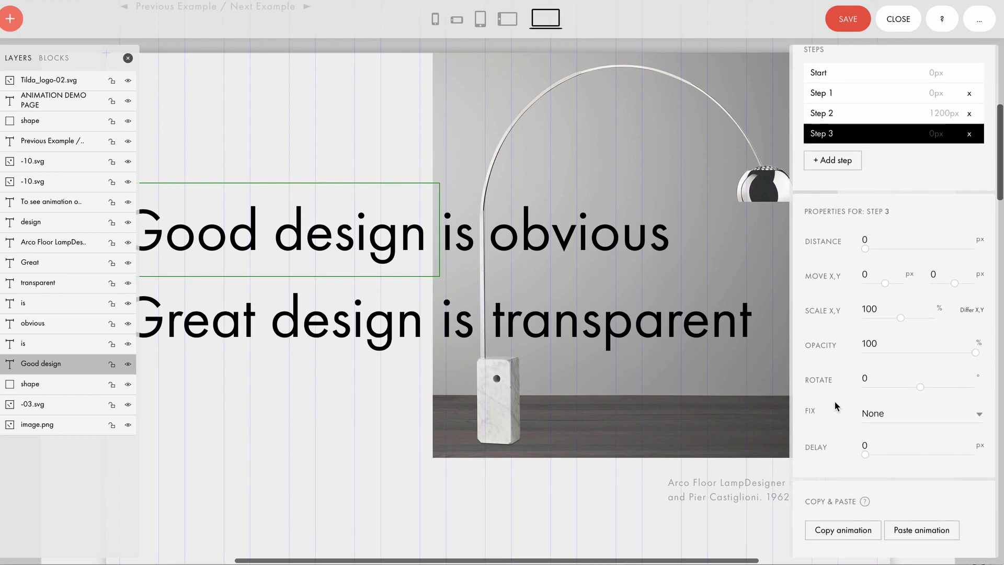
click(879, 413)
click(884, 414)
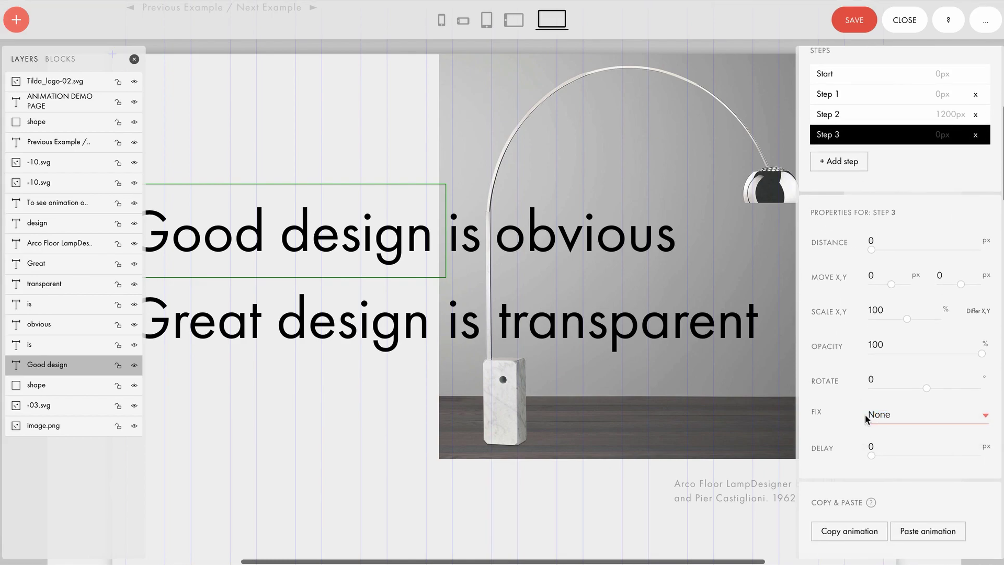
- Select the 'obvious' word and view Step 3 of its animation
click(460, 236)
click(575, 240)
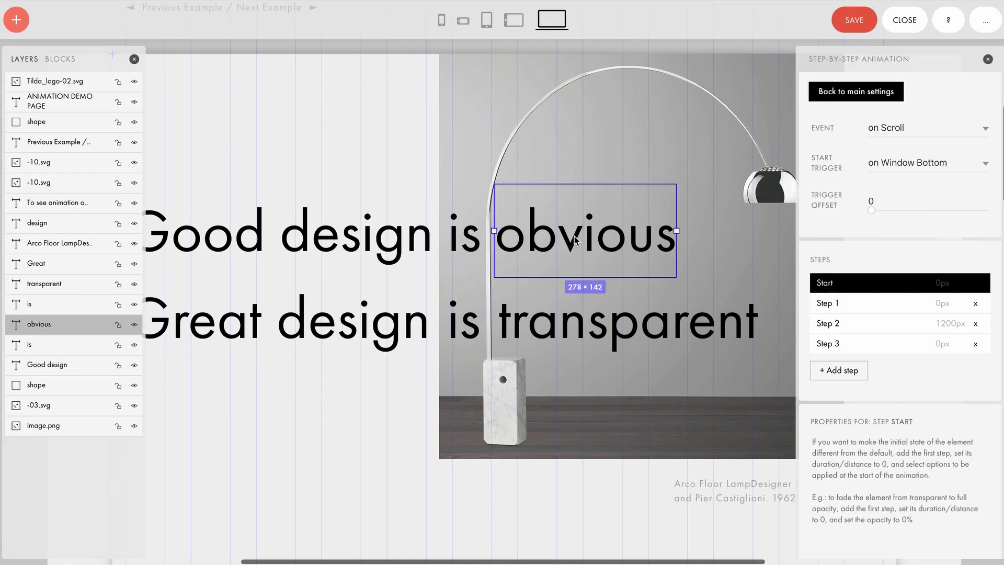
click(831, 344)
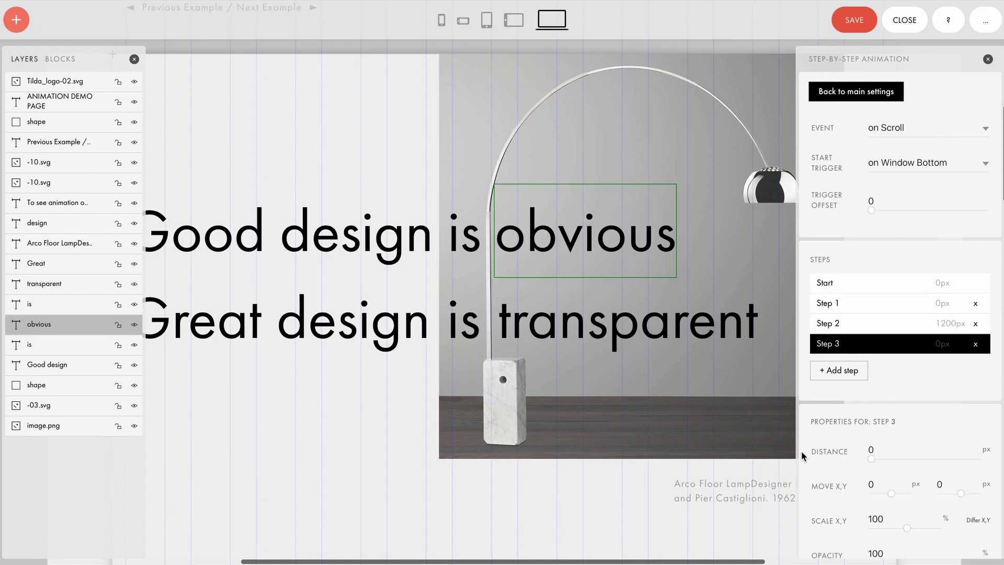
scroll(801, 451, down, 4)
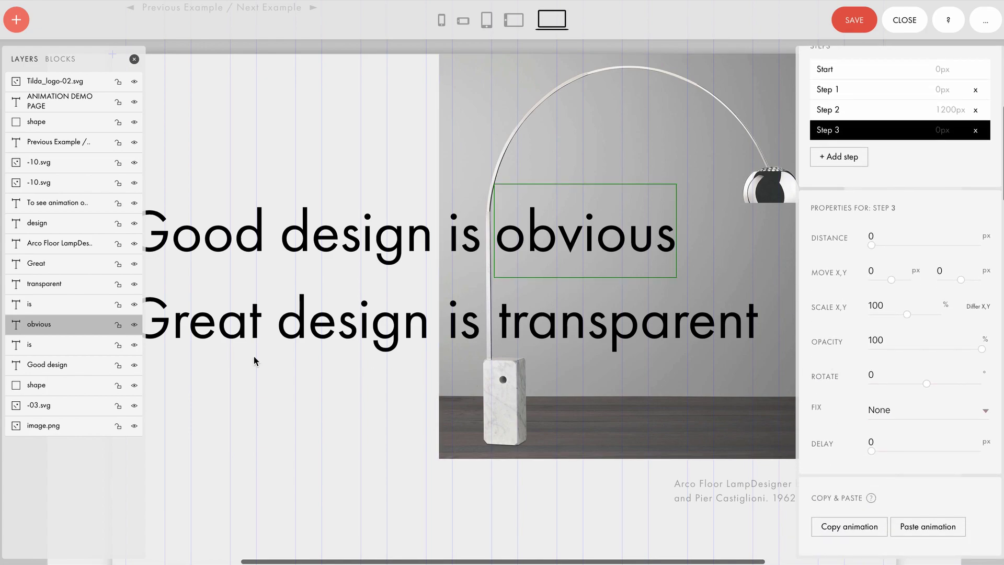
- Select 'Great' and keep its animation on Scroll, on Window Center, offset 0
click(211, 334)
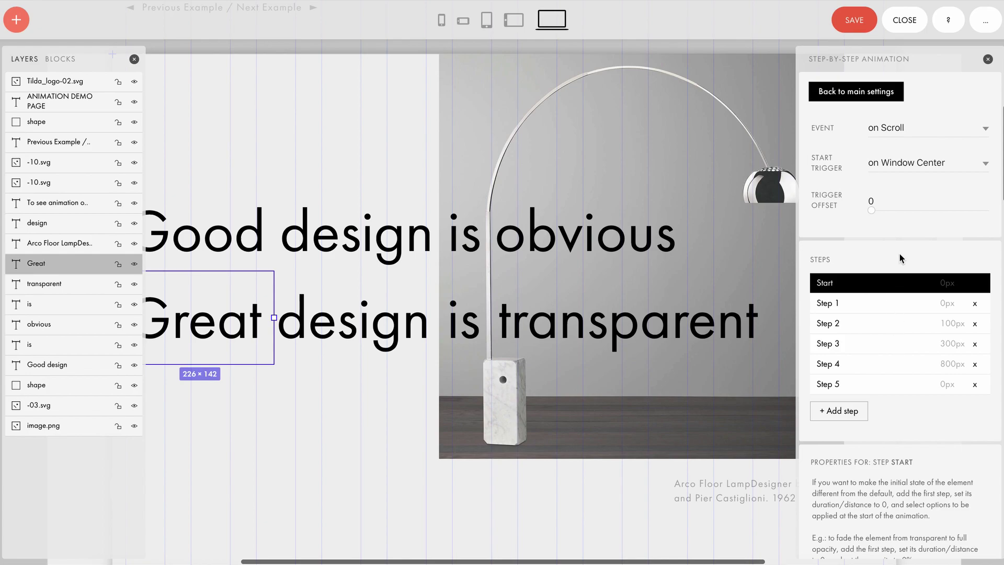
click(897, 129)
click(896, 129)
click(899, 162)
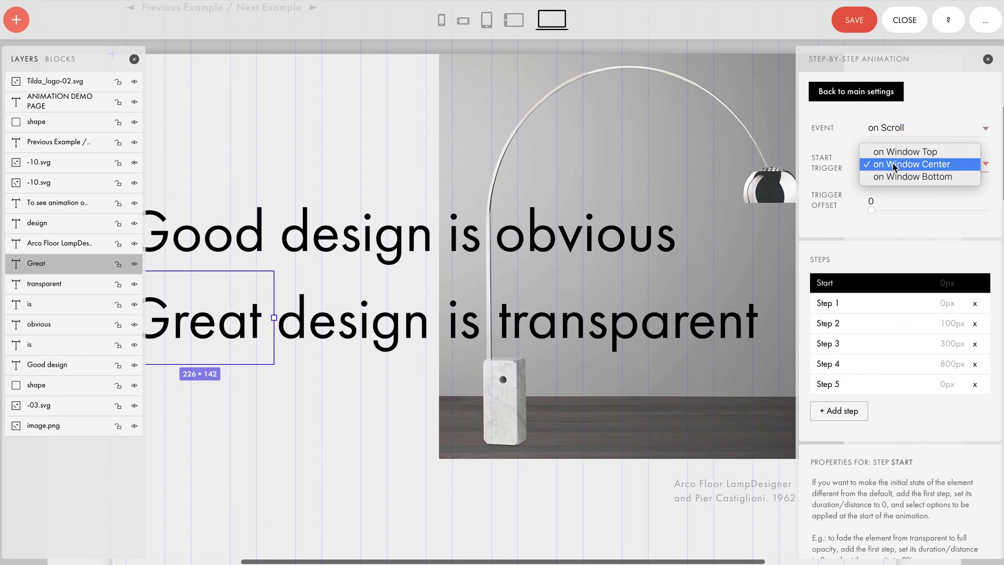
click(892, 166)
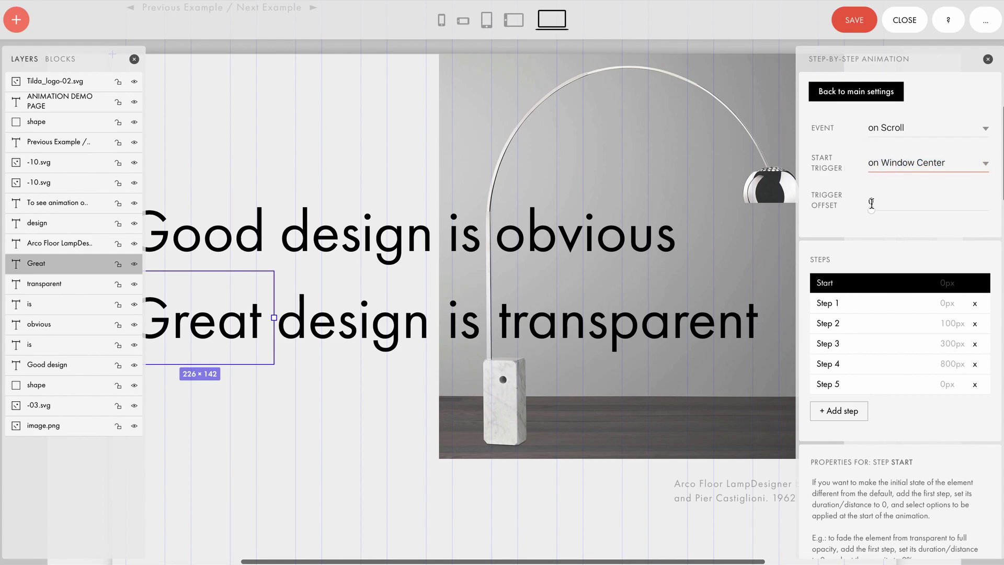
click(889, 201)
scroll(828, 239, down, 2)
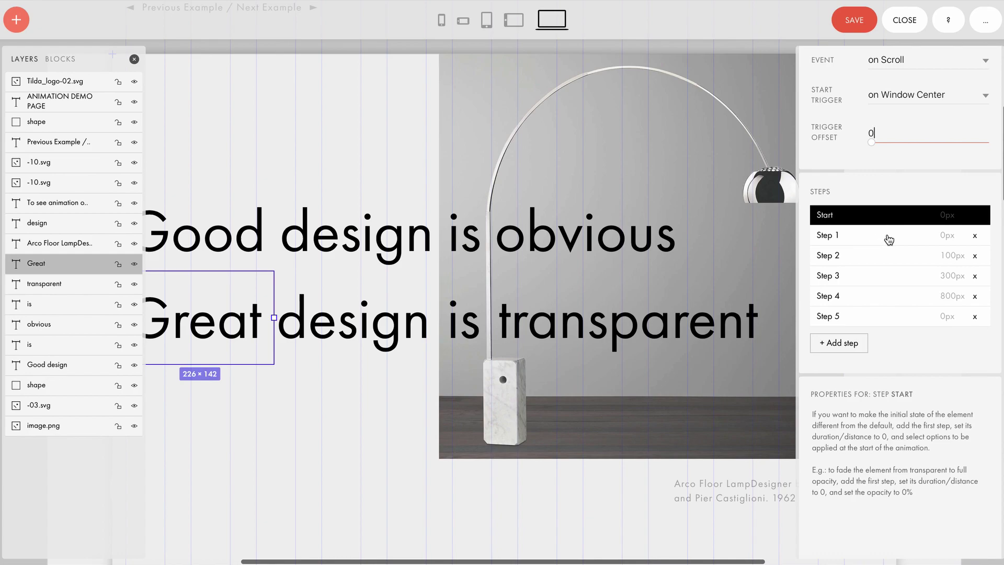
- Set Great's Steps 1–2 opacity to 0 and Step 3 opacity to 100
click(890, 240)
scroll(834, 447, down, 3)
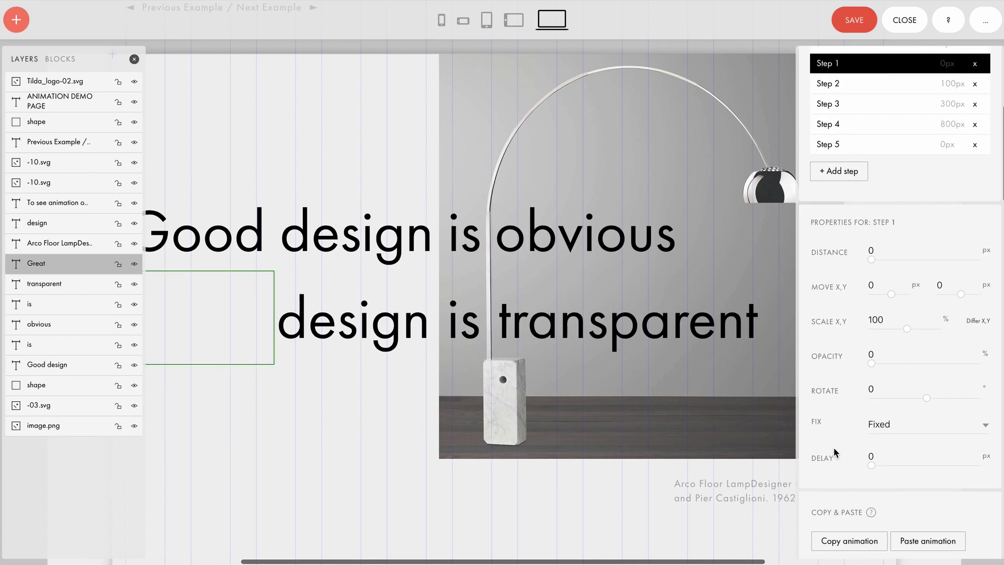
scroll(836, 337, up, 1)
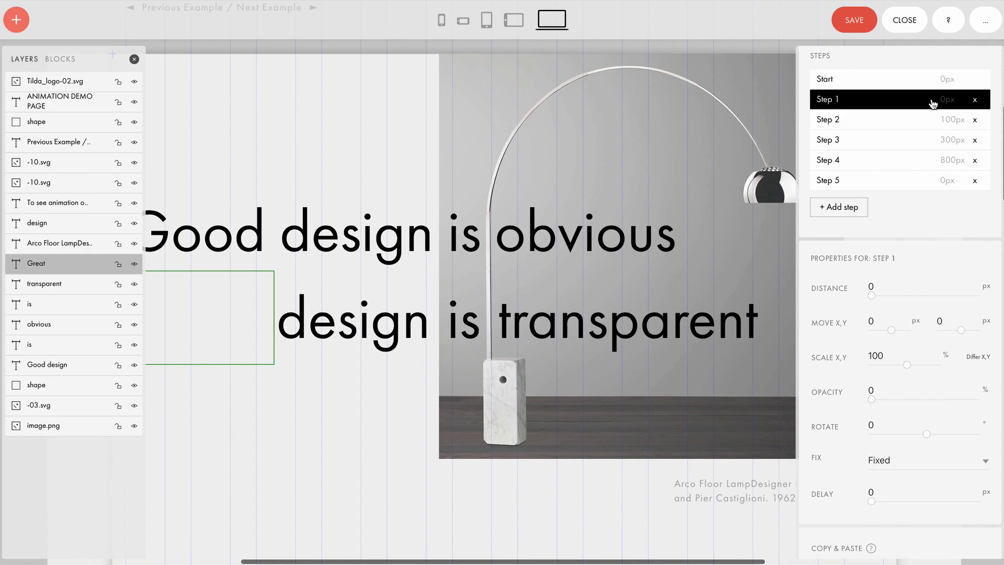
click(893, 392)
click(920, 122)
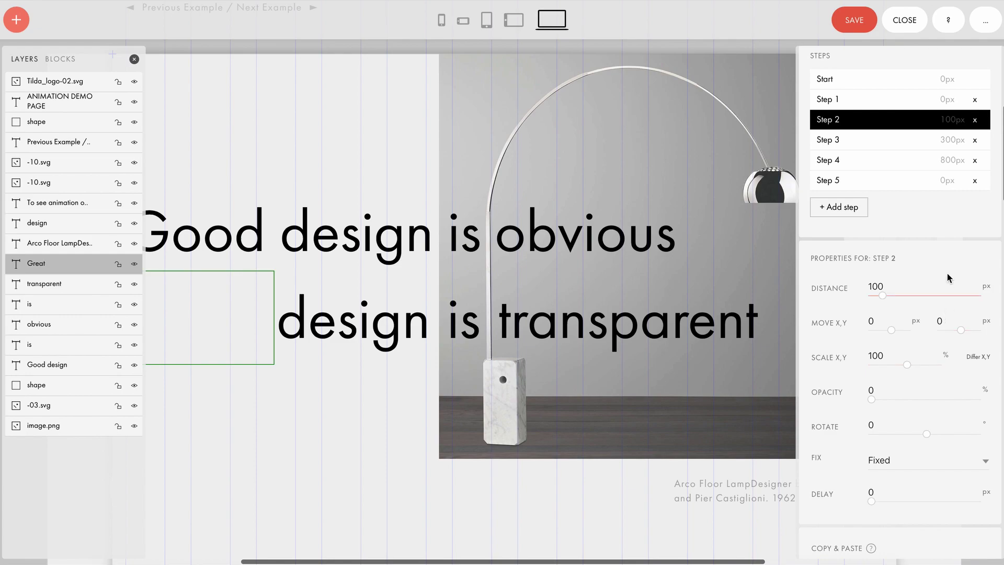
click(902, 149)
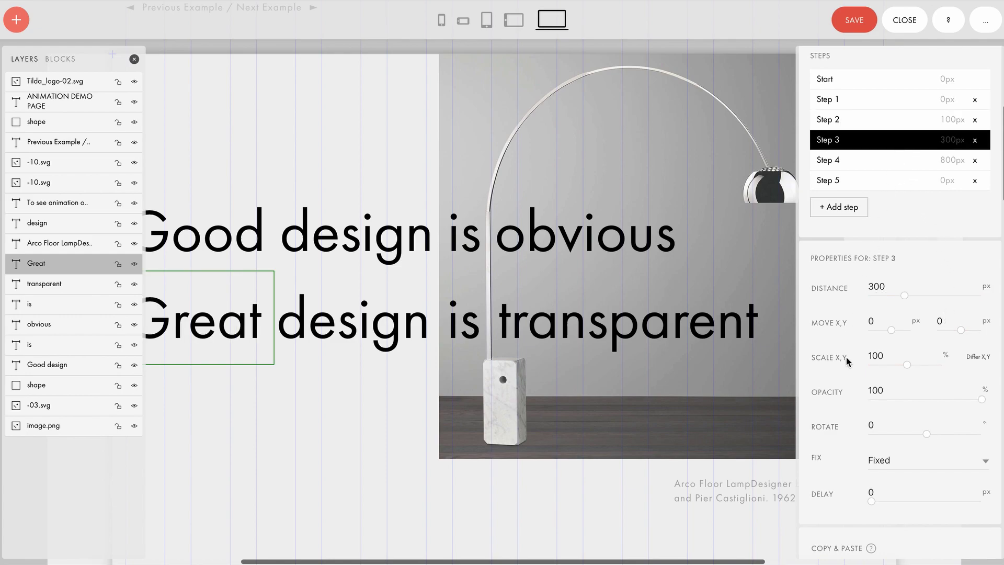
click(893, 394)
double_click(882, 393)
click(914, 393)
- Keep Great's Step 4 pinned and set Step 5's Fix to None
click(905, 163)
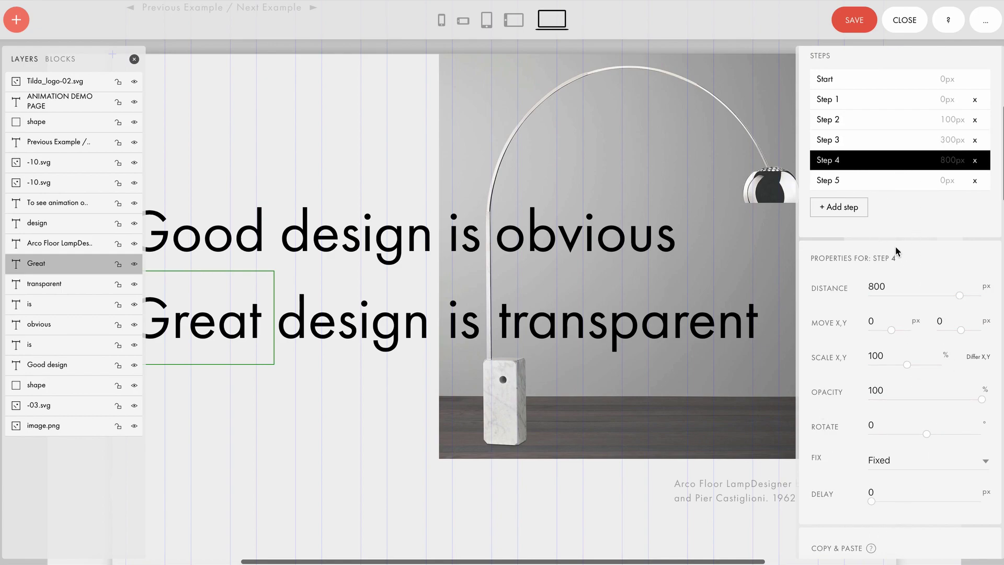
click(894, 185)
click(911, 462)
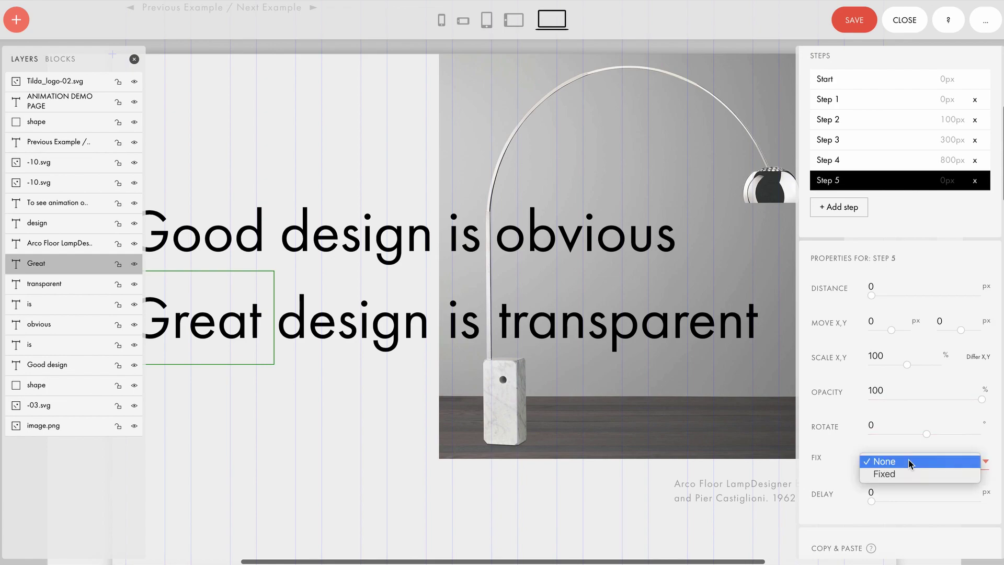
click(892, 462)
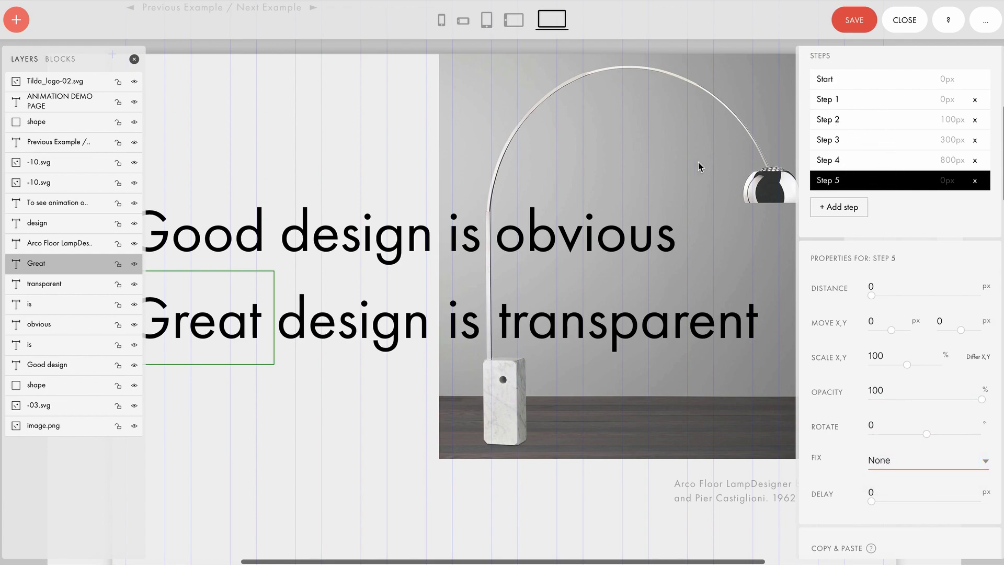
click(372, 330)
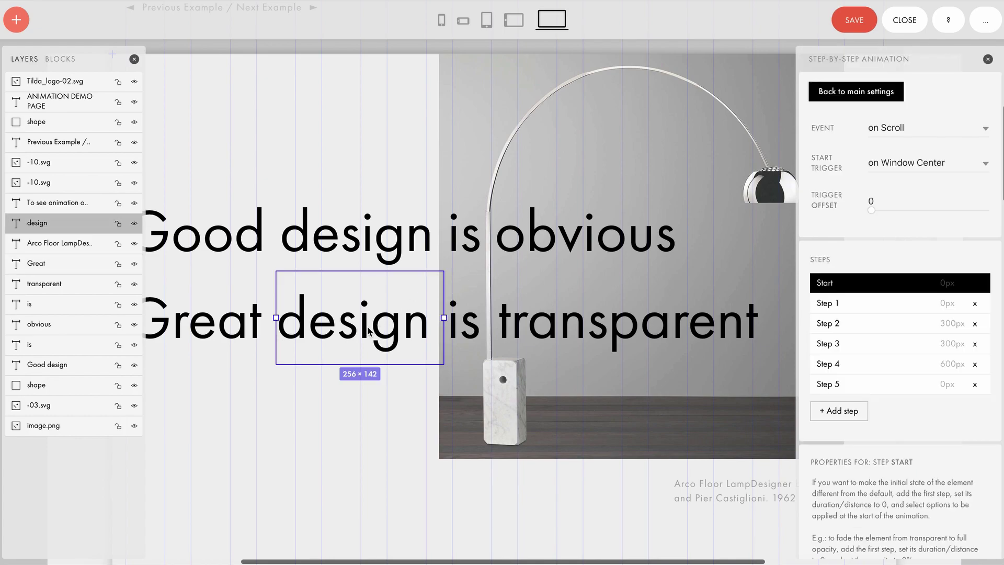
- Give 'design' Steps 1–2 opacity 0 and Step 3 distance 300 with opacity 100
click(898, 313)
scroll(842, 484, down, 4)
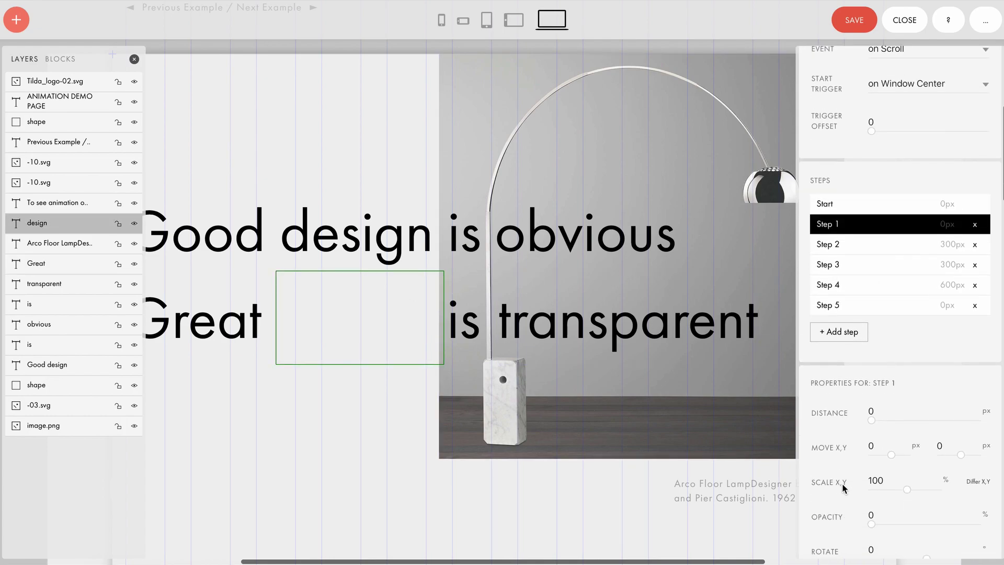
click(867, 128)
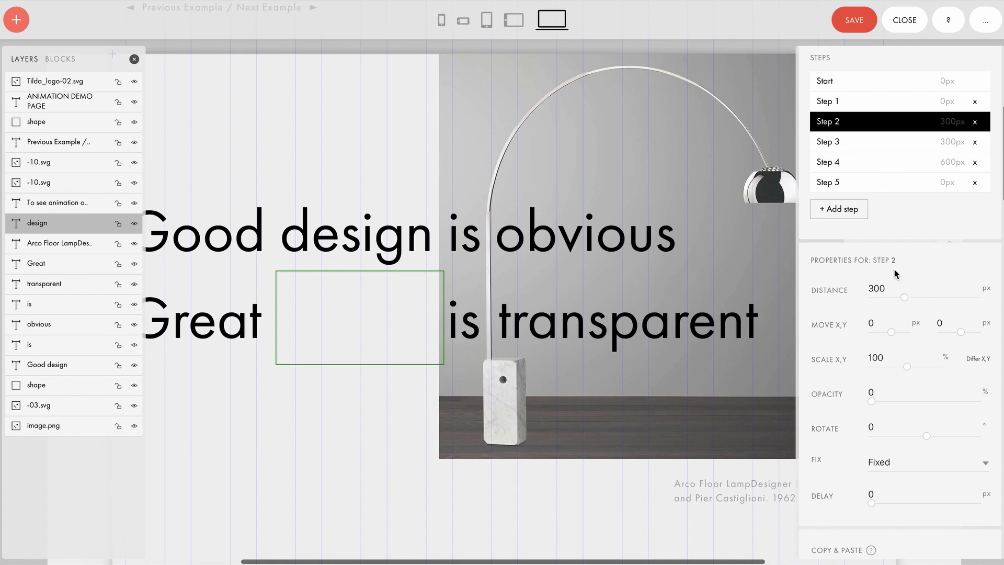
click(890, 142)
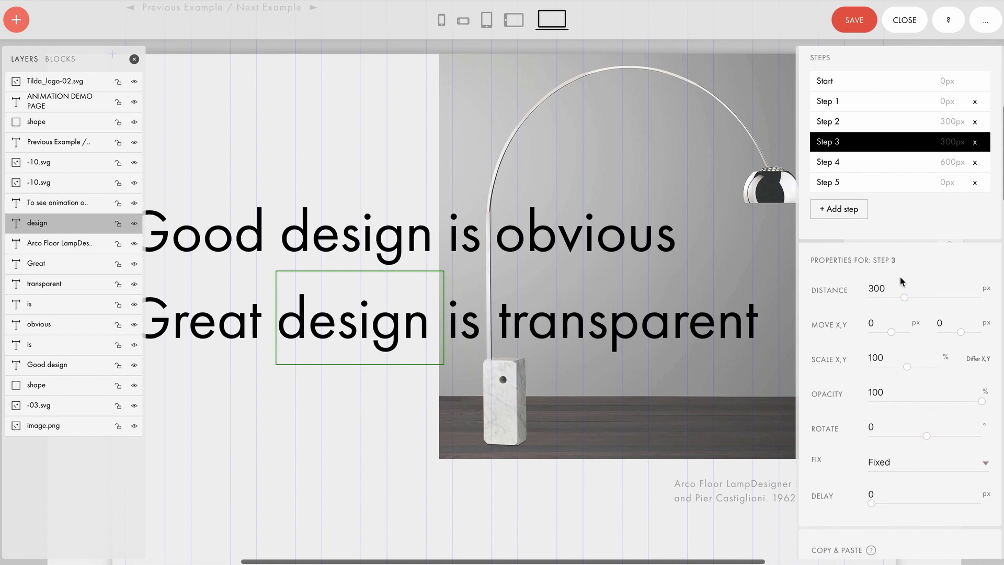
- Set Step 4 to 600px and Fixed, and Step 5's Fix to None
click(916, 166)
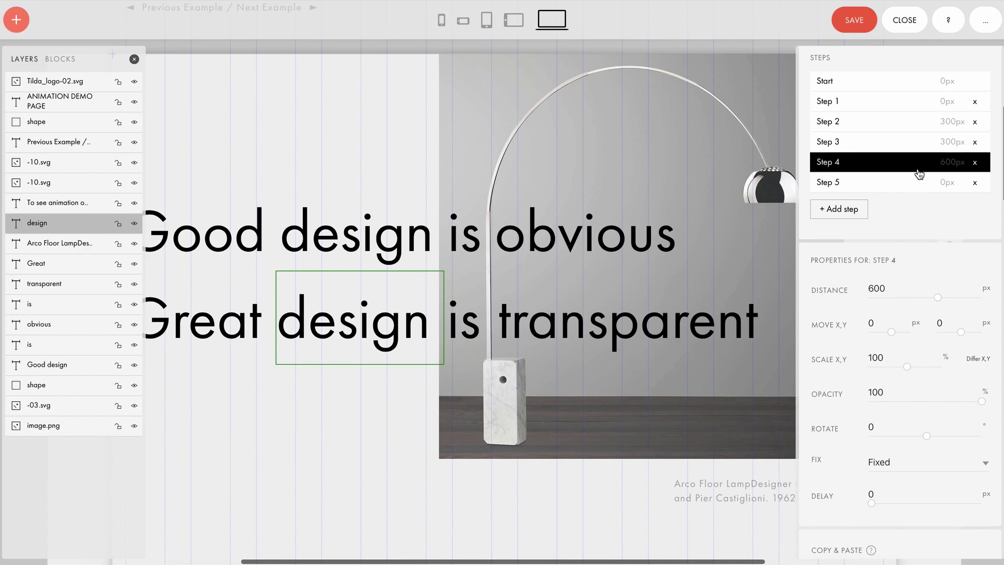
click(905, 463)
click(905, 465)
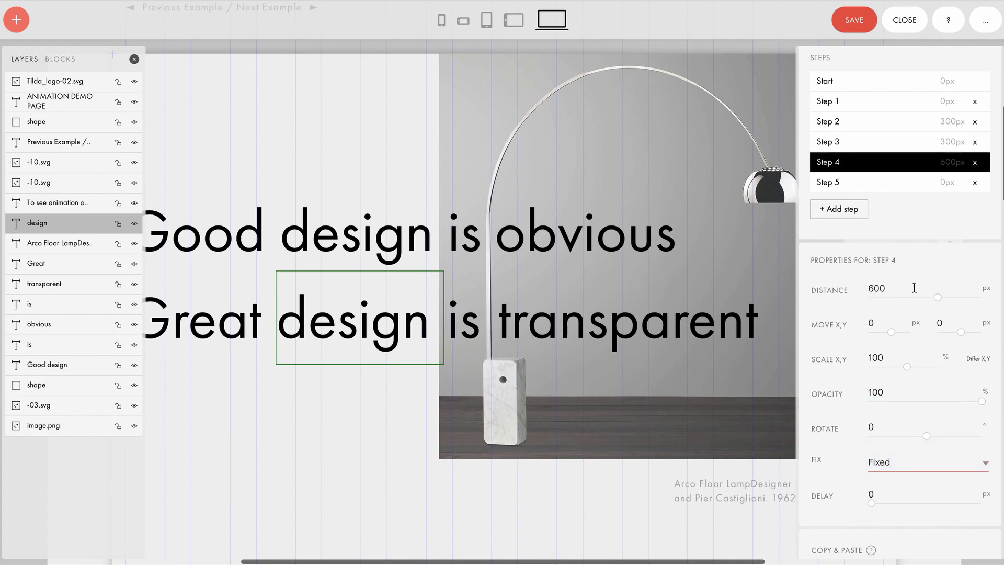
click(907, 192)
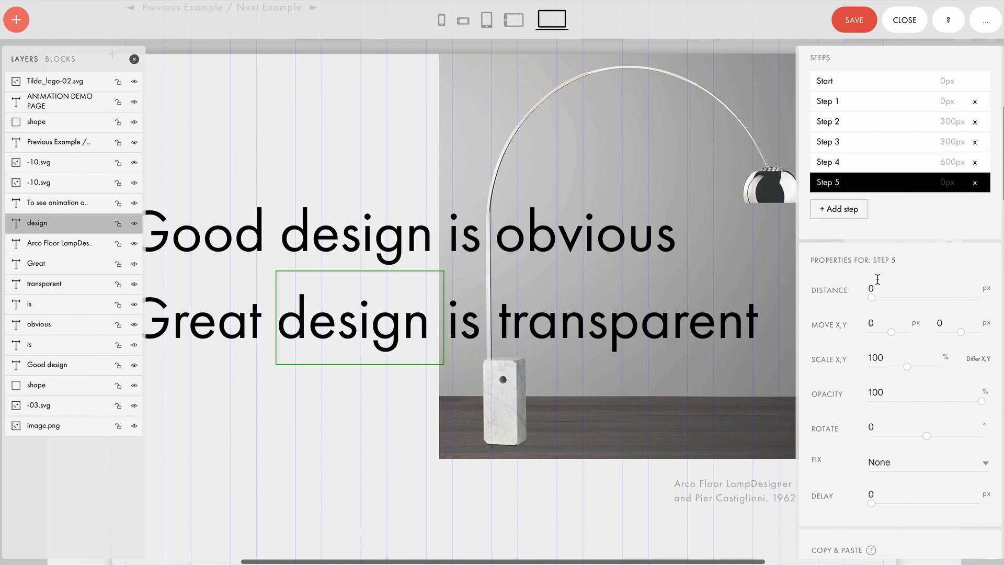
click(879, 463)
click(878, 471)
click(481, 336)
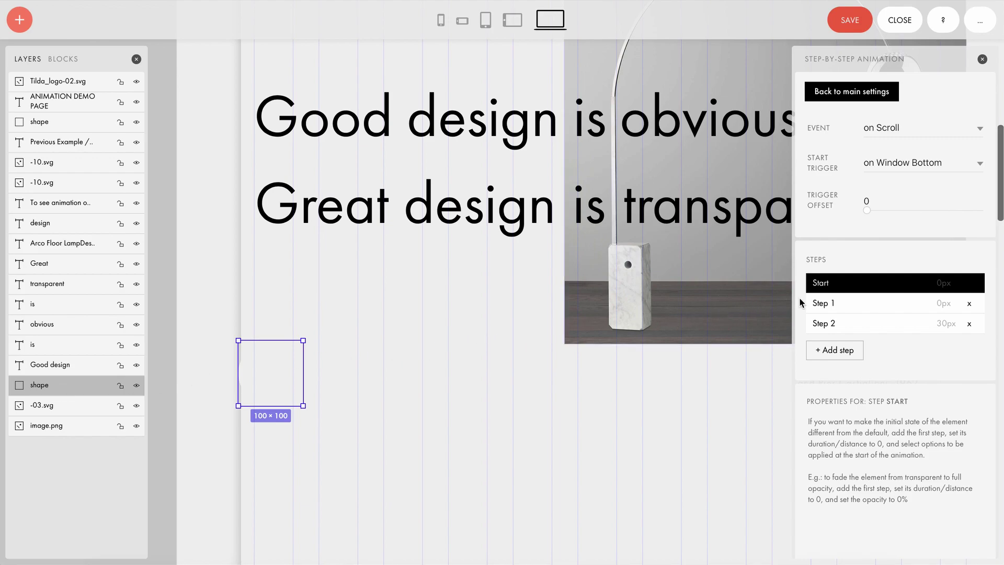
- Set the arrow shape's Step 1 opacity to 0 and Step 2 distance to 30px
click(883, 304)
scroll(842, 413, down, 3)
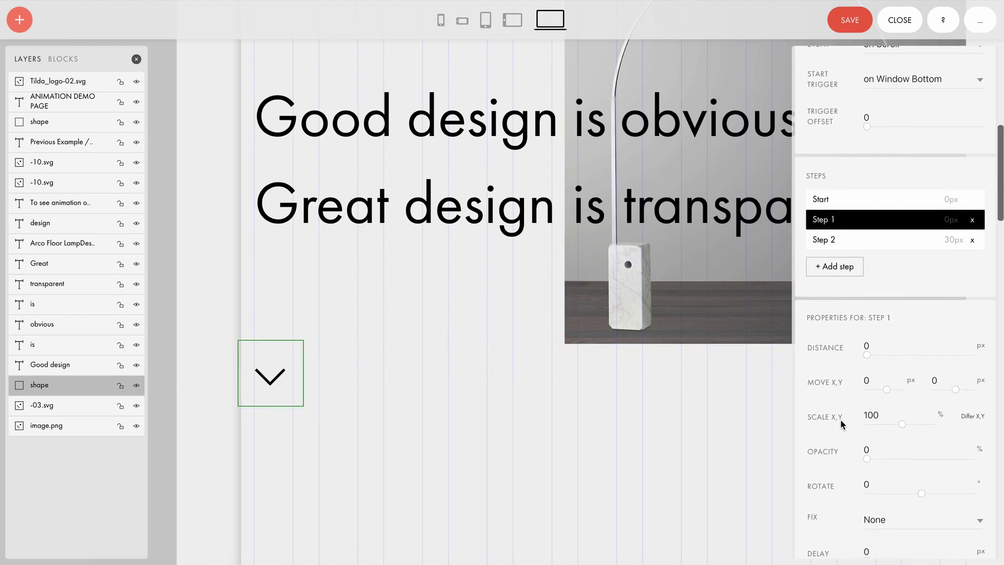
click(868, 408)
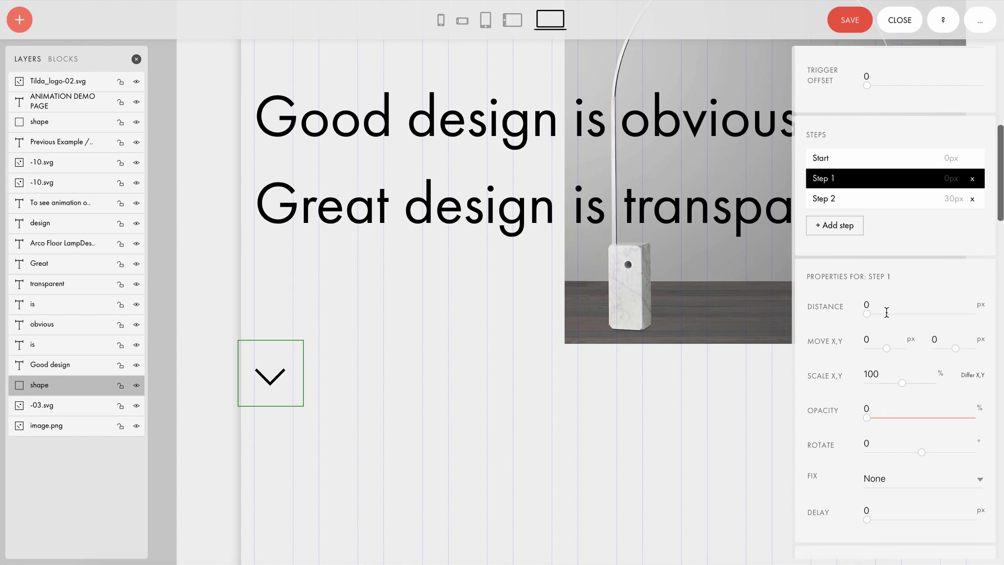
click(900, 202)
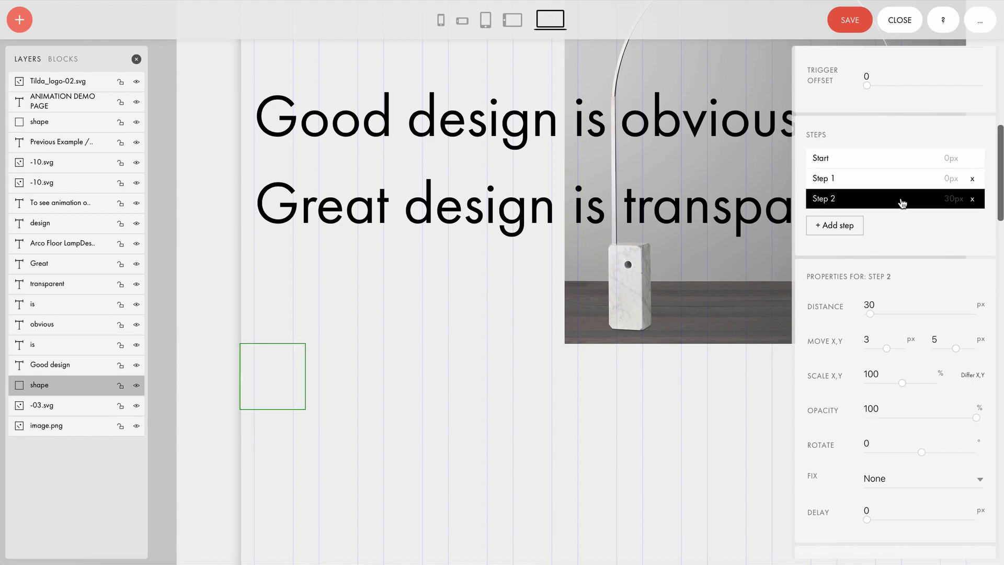
click(883, 310)
click(883, 311)
- Save and close the Zero Block editor, then publish the page with link address 'fadein'
click(850, 29)
click(896, 27)
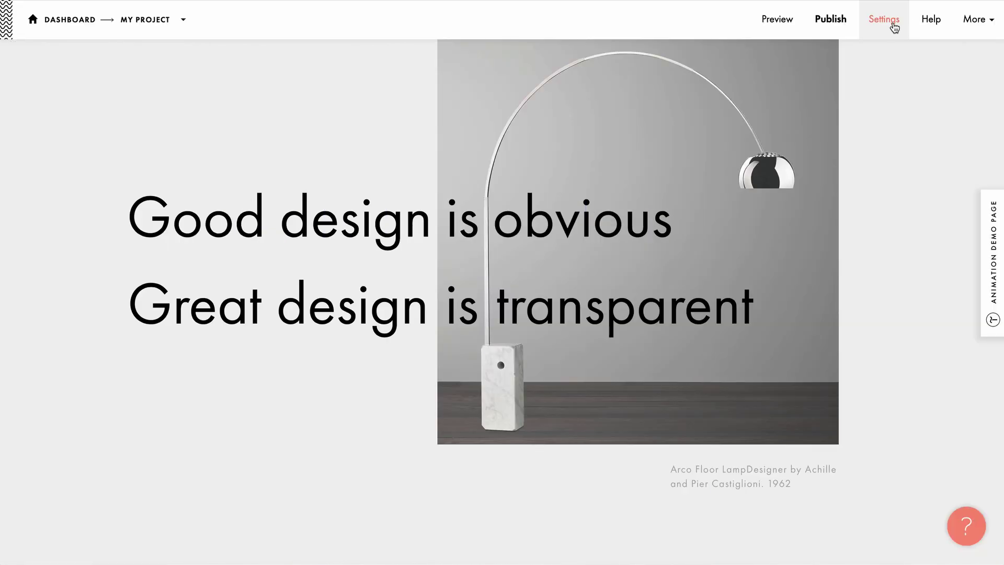
click(819, 23)
click(570, 166)
text(fadein)
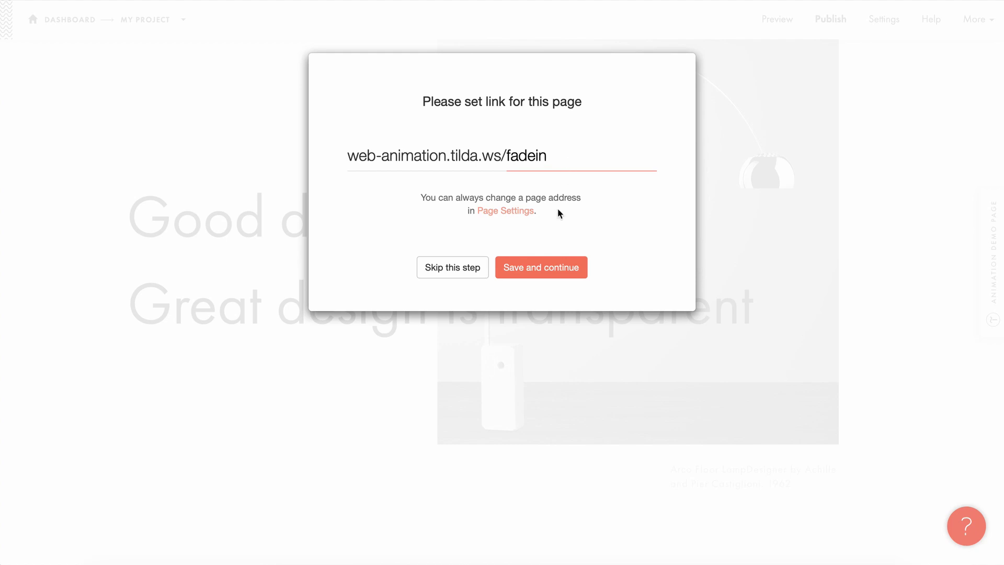